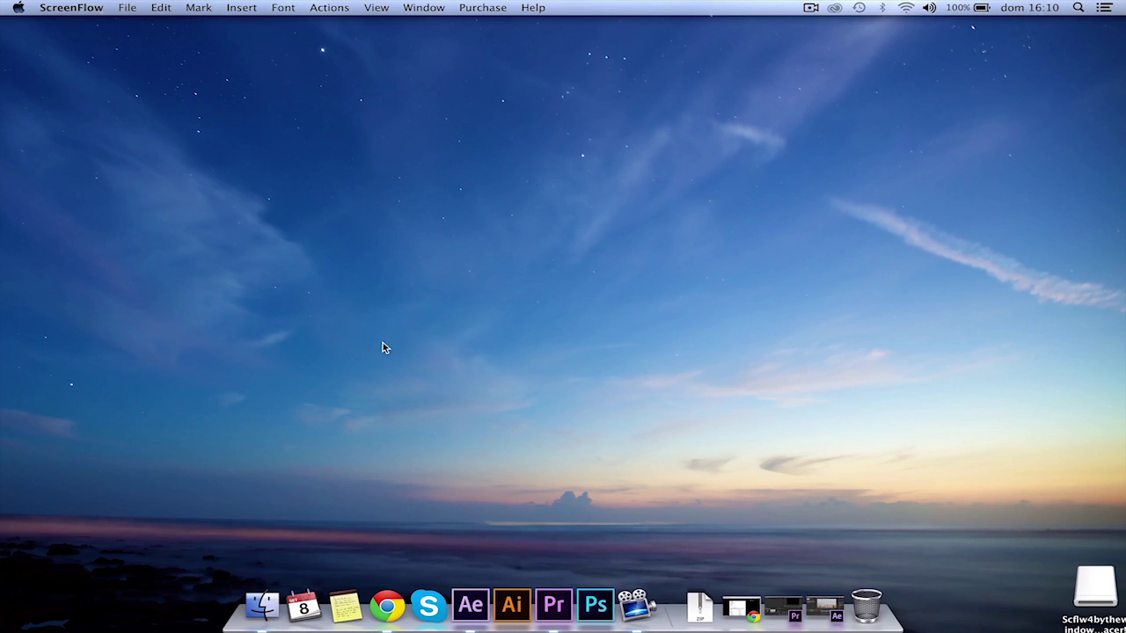
Bring Chrome forward on the Magic Bullet Looks 2.1.0 product page, showing the $399 Full version
{"action": "left_click", "coordinate": [387, 613]}
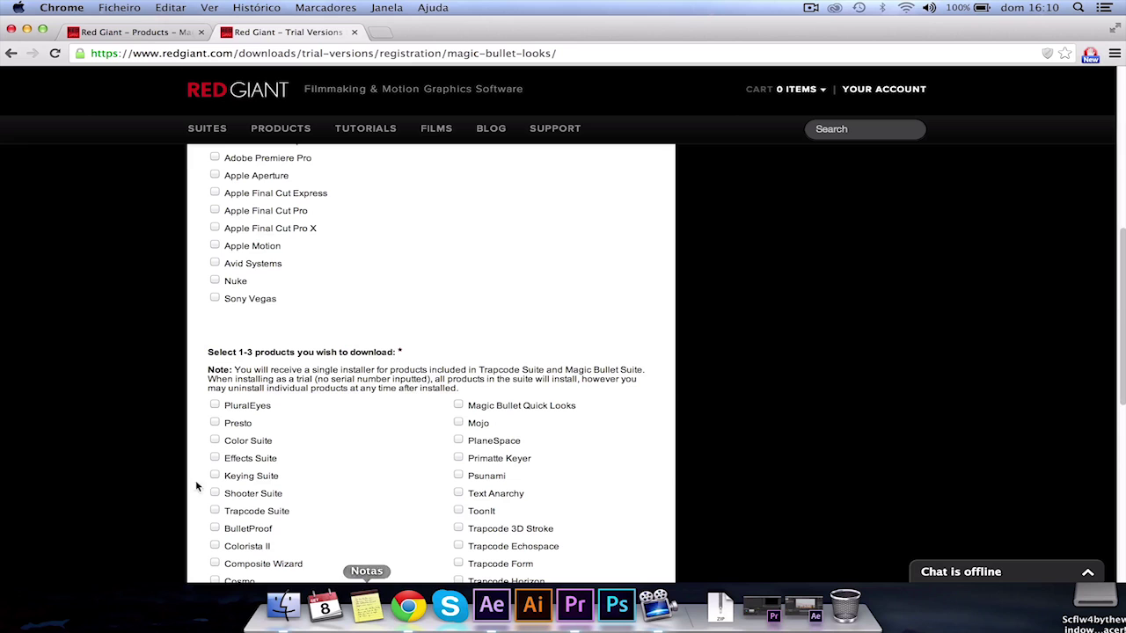
{"action": "scroll", "coordinate": [128, 420], "scroll_direction": "up", "scroll_amount": 5}
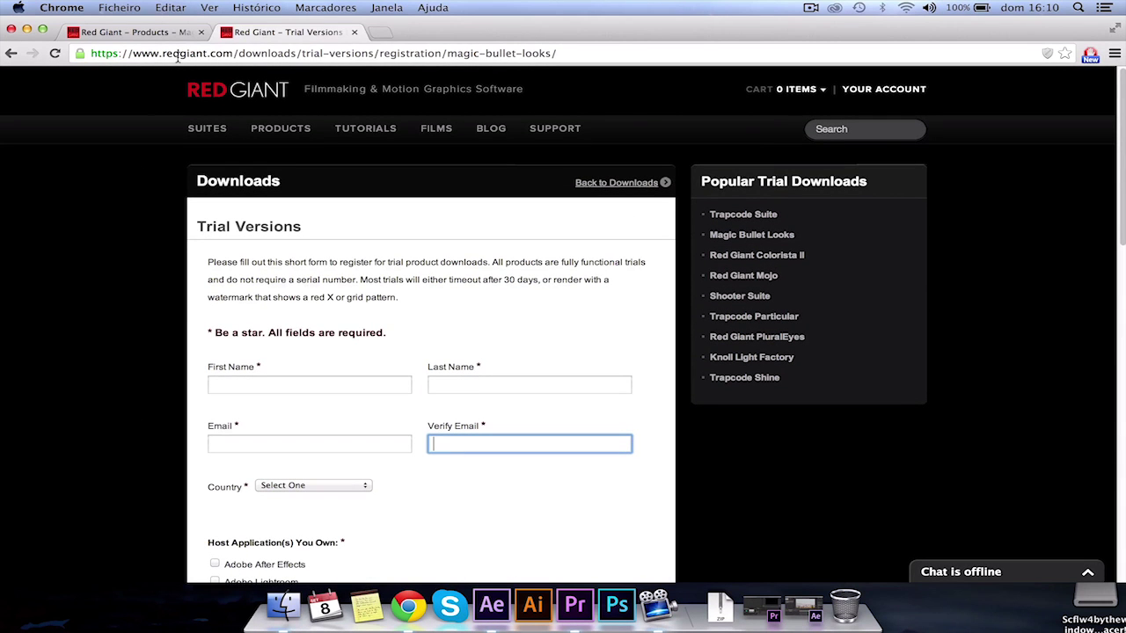
{"action": "left_click", "coordinate": [171, 33]}
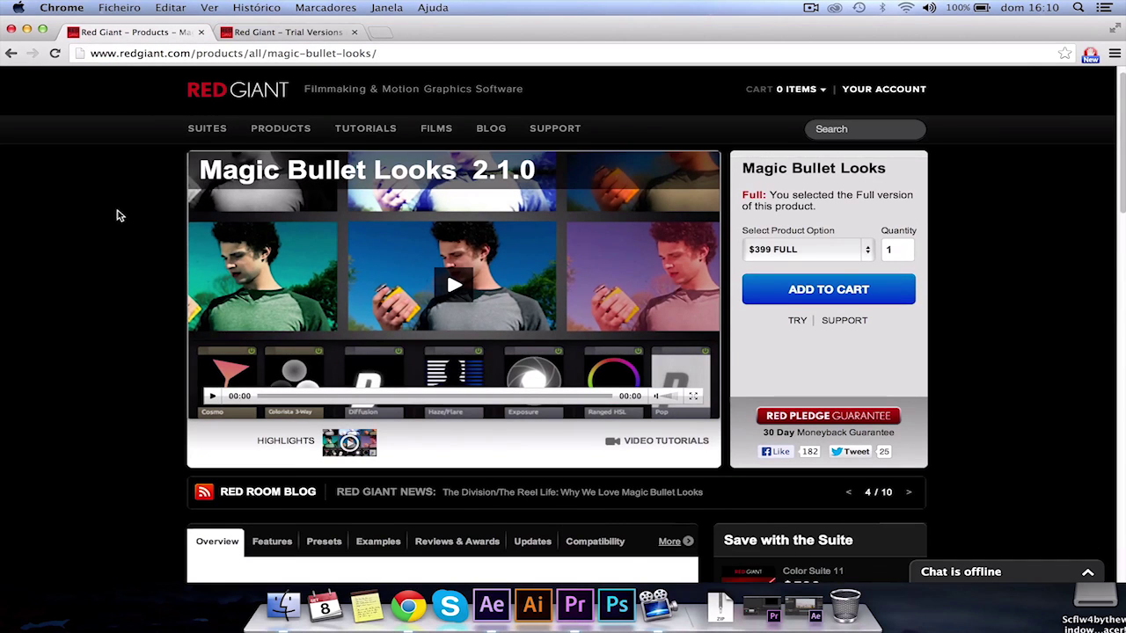
{"action": "mouse_move", "coordinate": [303, 132]}
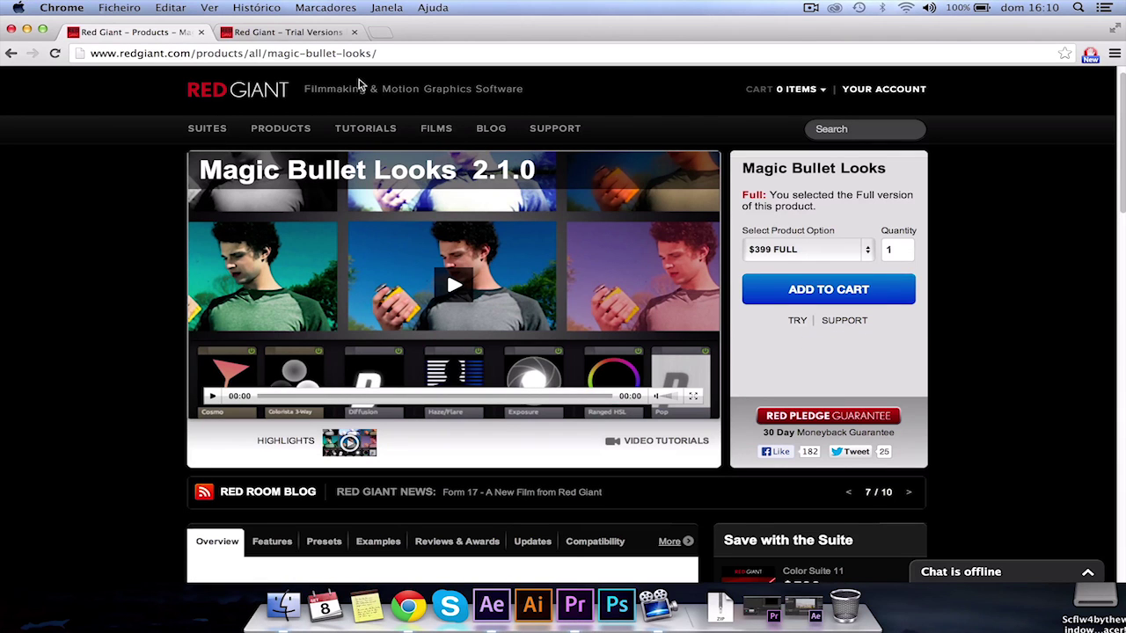
On the trial registration form, choose Magic Bullet Looks 2.1 for Mac OS X
{"action": "left_click", "coordinate": [291, 33]}
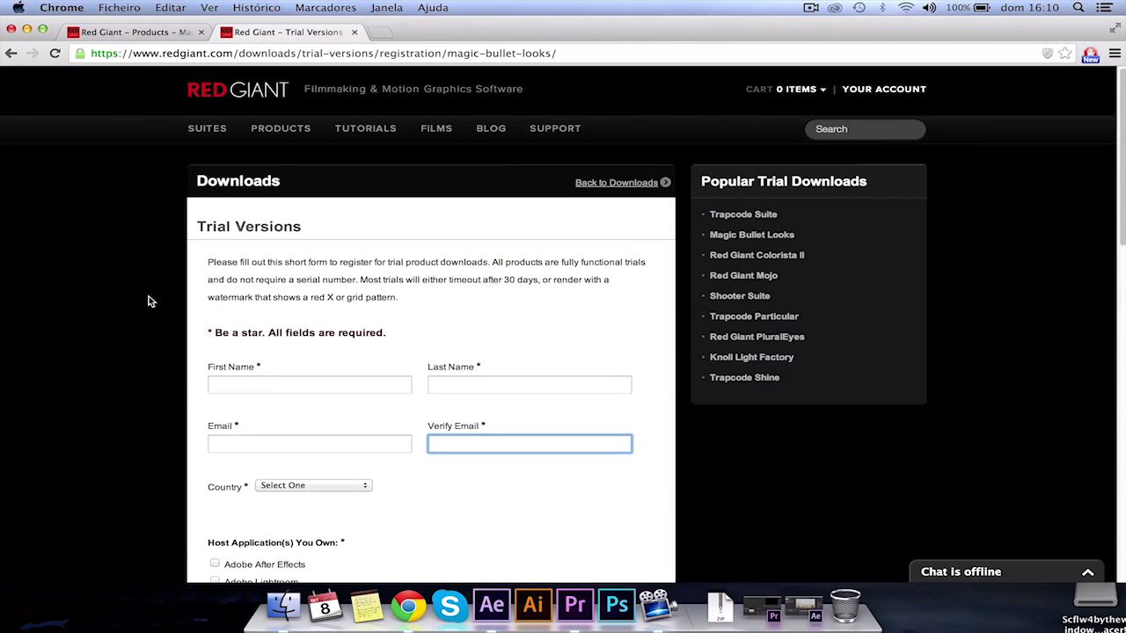
{"action": "scroll", "coordinate": [150, 302], "scroll_direction": "down", "scroll_amount": 1}
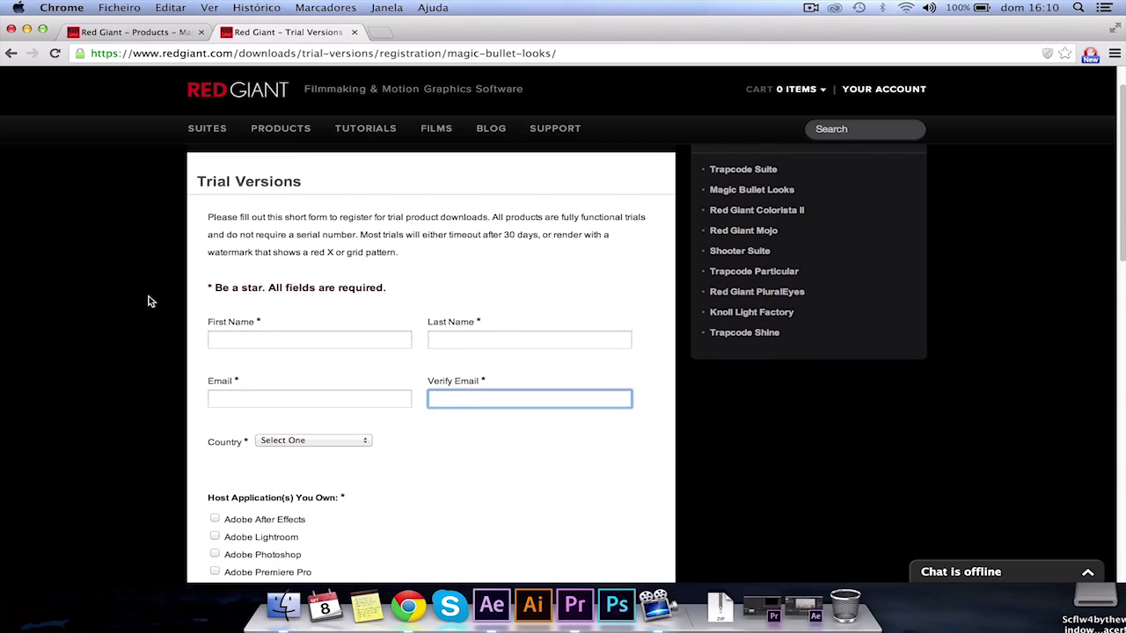
{"action": "scroll", "coordinate": [157, 413], "scroll_direction": "down", "scroll_amount": 4}
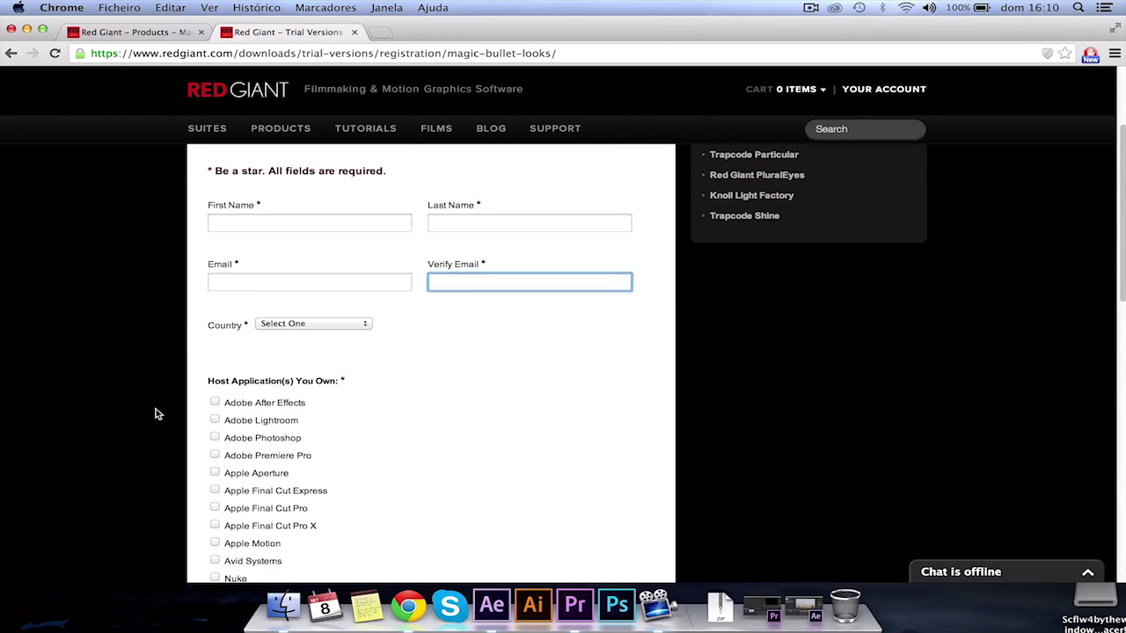
{"action": "scroll", "coordinate": [157, 413], "scroll_direction": "down", "scroll_amount": 1}
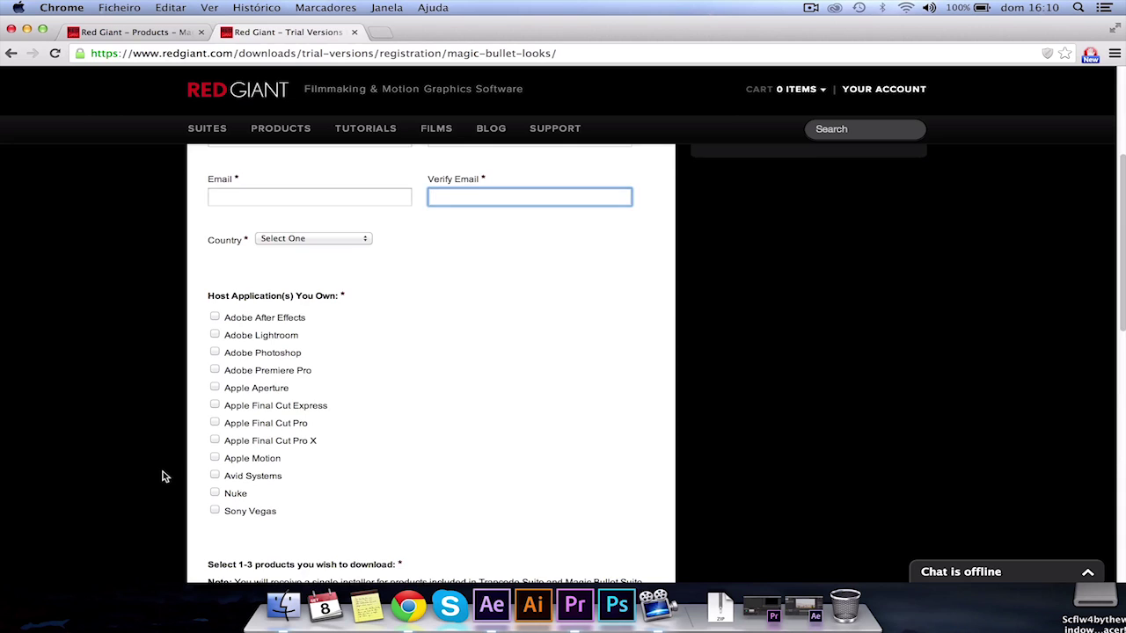
{"action": "scroll", "coordinate": [164, 476], "scroll_direction": "down", "scroll_amount": 3}
{"action": "scroll", "coordinate": [165, 475], "scroll_direction": "down", "scroll_amount": 1}
{"action": "scroll", "coordinate": [164, 476], "scroll_direction": "down", "scroll_amount": 3}
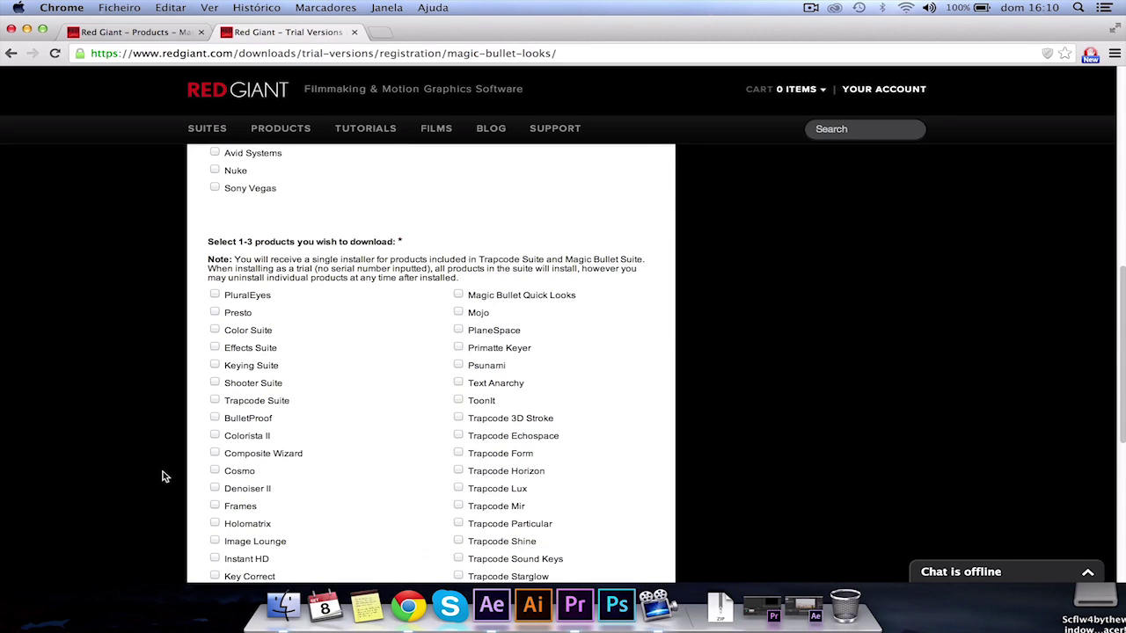
{"action": "scroll", "coordinate": [318, 442], "scroll_direction": "down", "scroll_amount": 4}
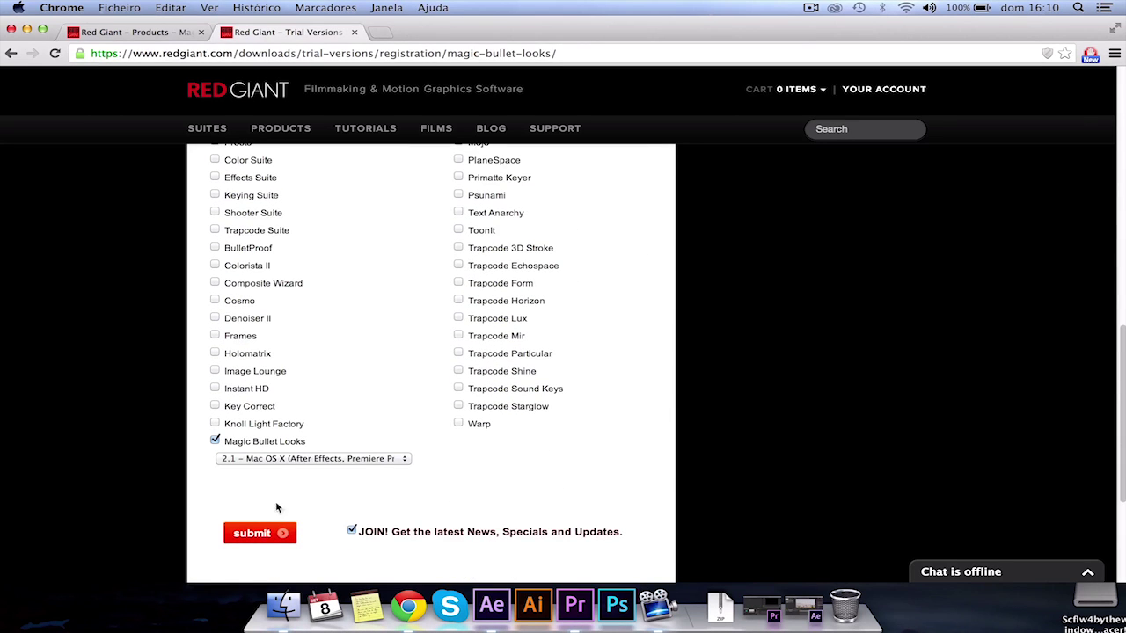
{"action": "left_click", "coordinate": [279, 459]}
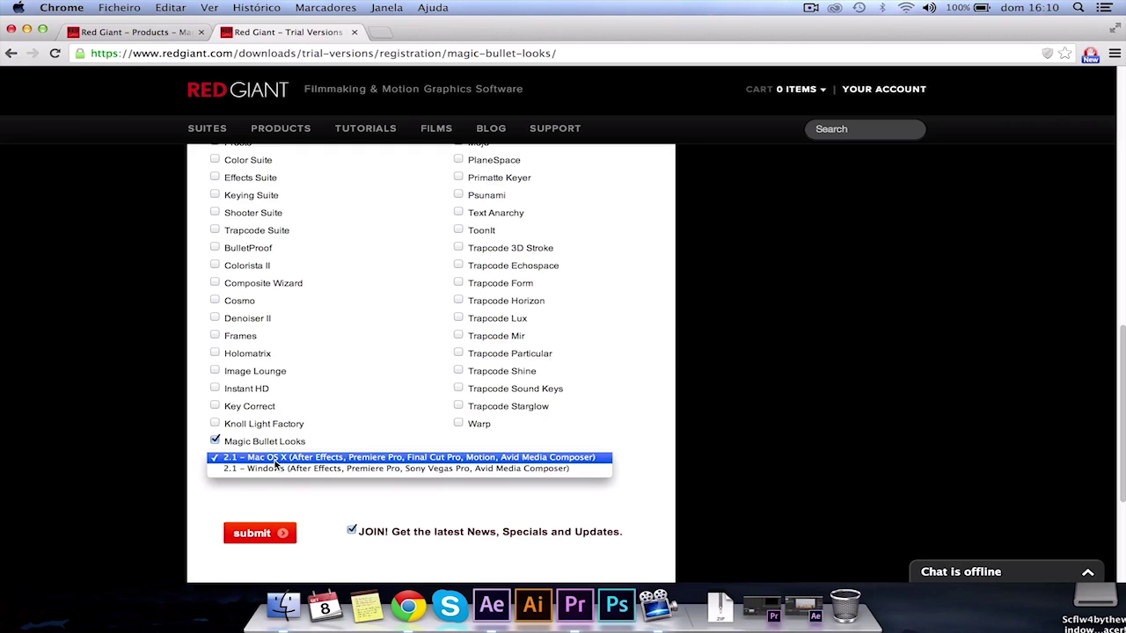
{"action": "left_click", "coordinate": [170, 427]}
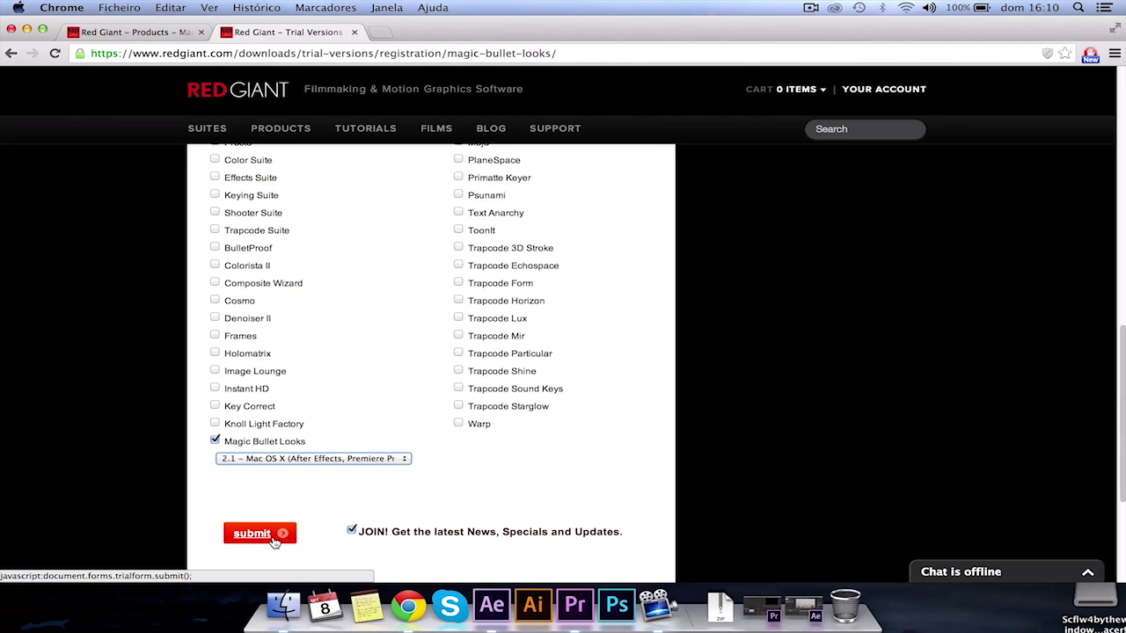
Minimize Chrome and show Descargas, which contains CSuite_Mac_Full.zip at 175,2 MB
{"action": "left_click", "coordinate": [27, 31]}
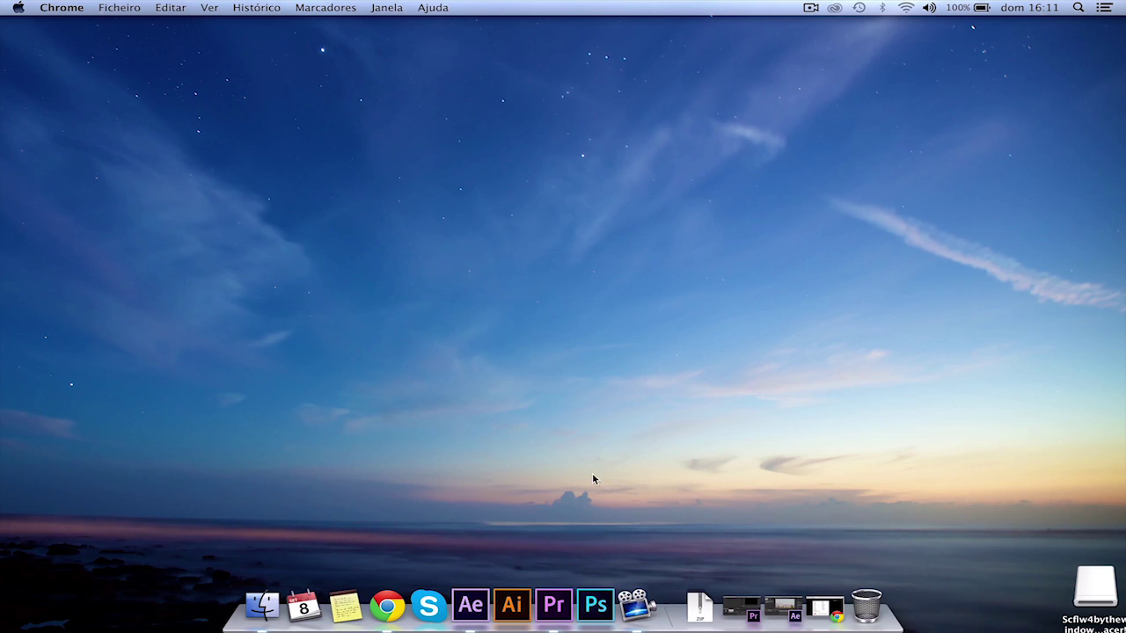
{"action": "left_click", "coordinate": [695, 609]}
Unzip CSuite_Mac_Full.zip in Descargas and expand the folder to reveal Color Suite 11.0.0 Installer
{"action": "left_click", "coordinate": [706, 525]}
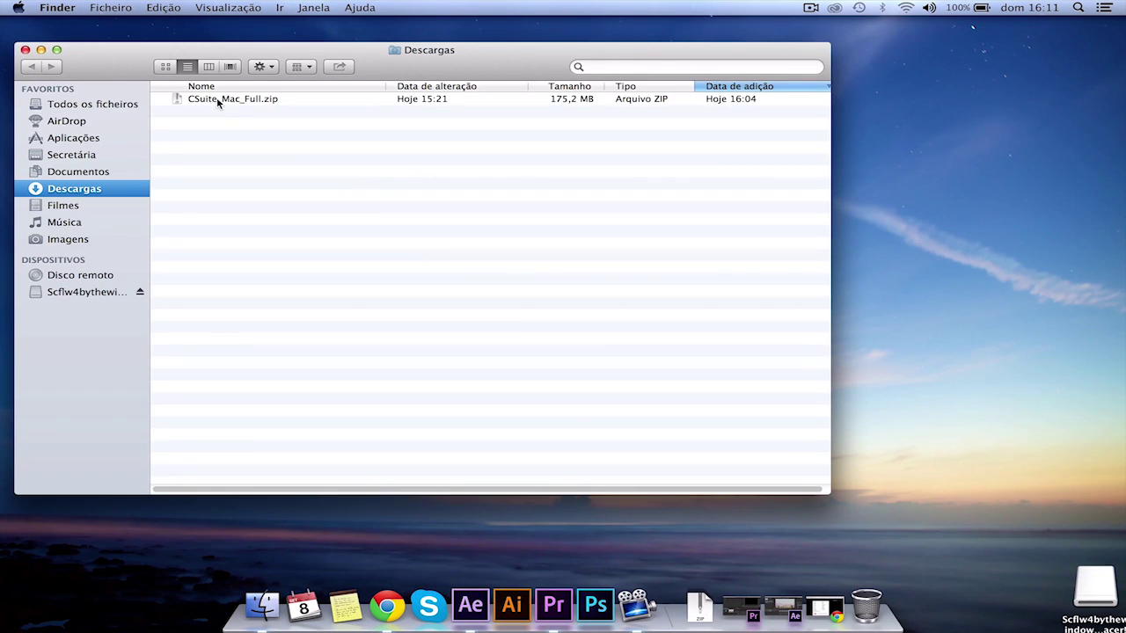
{"action": "double_click", "coordinate": [247, 101]}
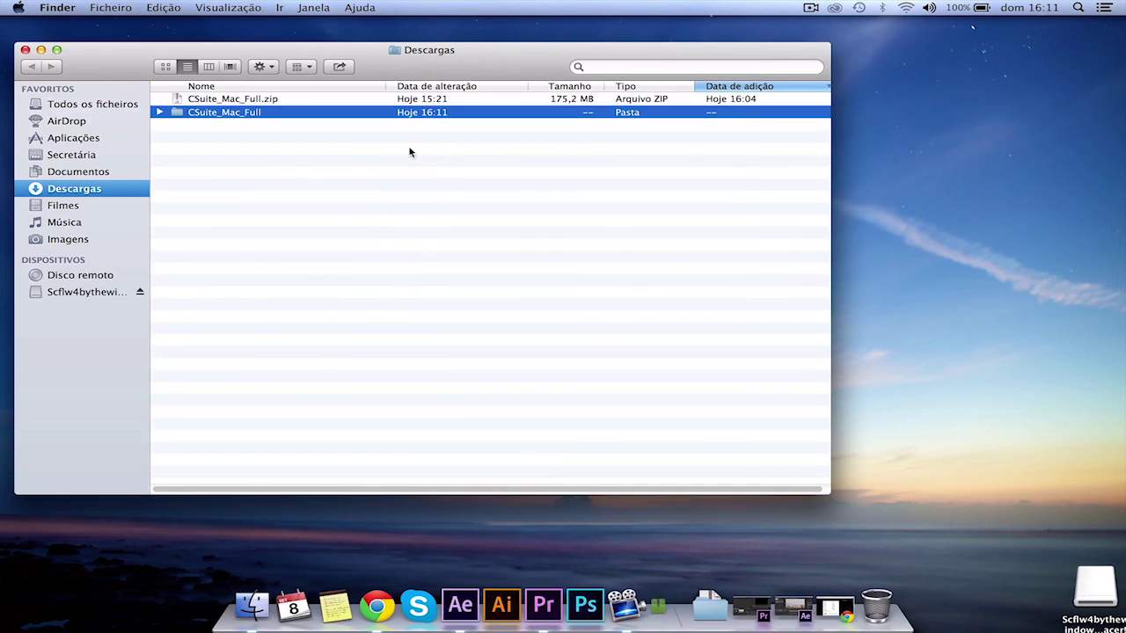
{"action": "left_click", "coordinate": [159, 111]}
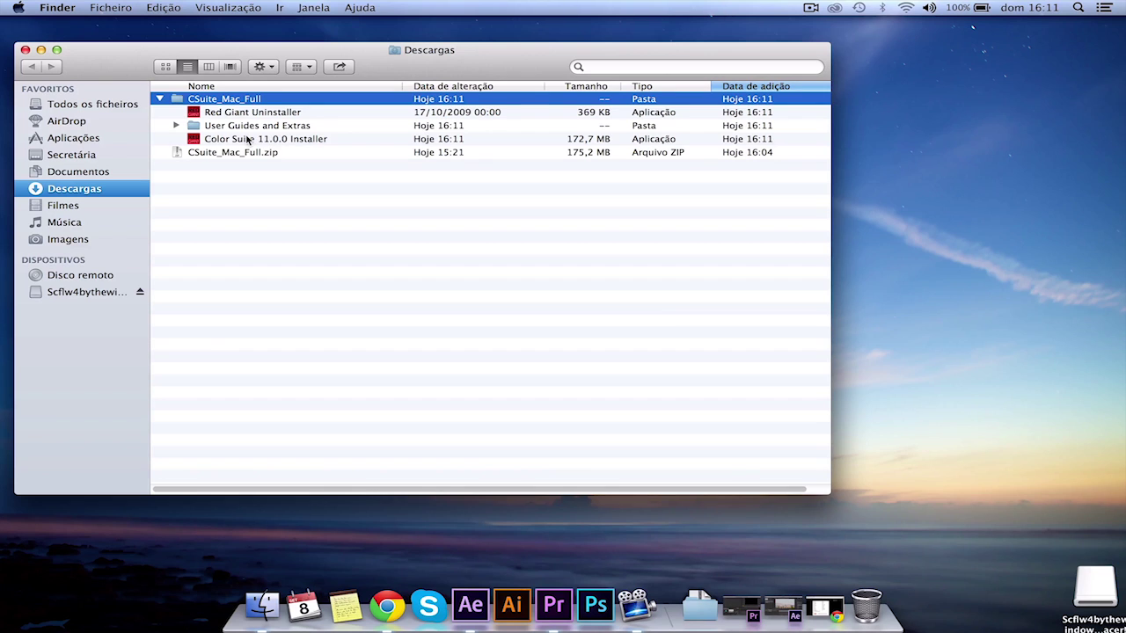
Launch the Color Suite 11.0.0 Installer, approving both opening warnings
{"action": "double_click", "coordinate": [247, 140]}
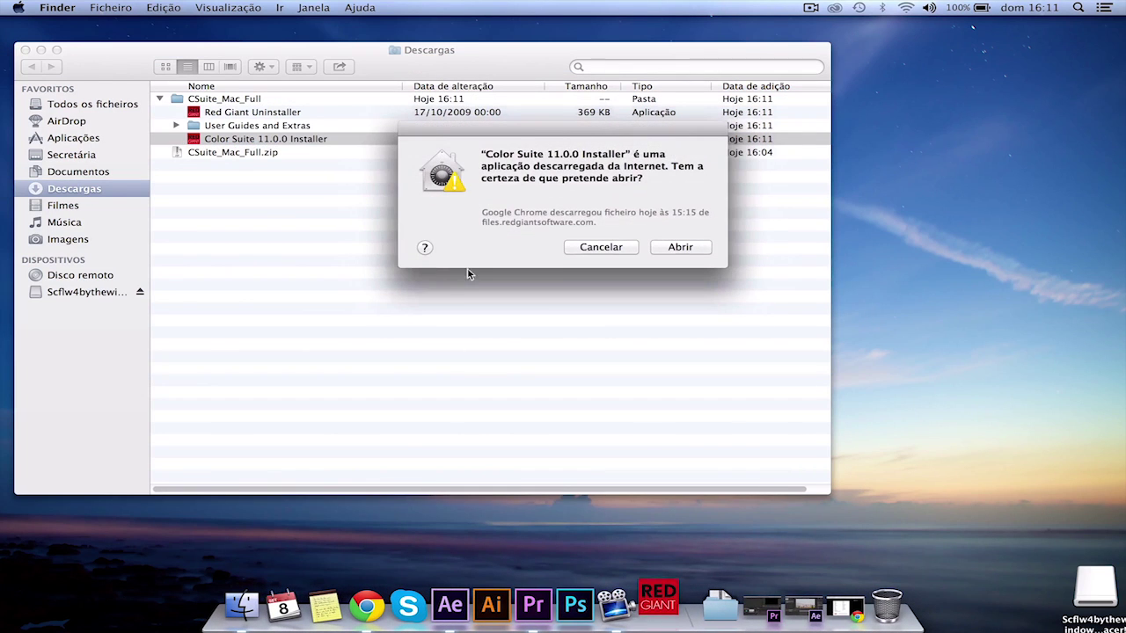
{"action": "left_click", "coordinate": [651, 248]}
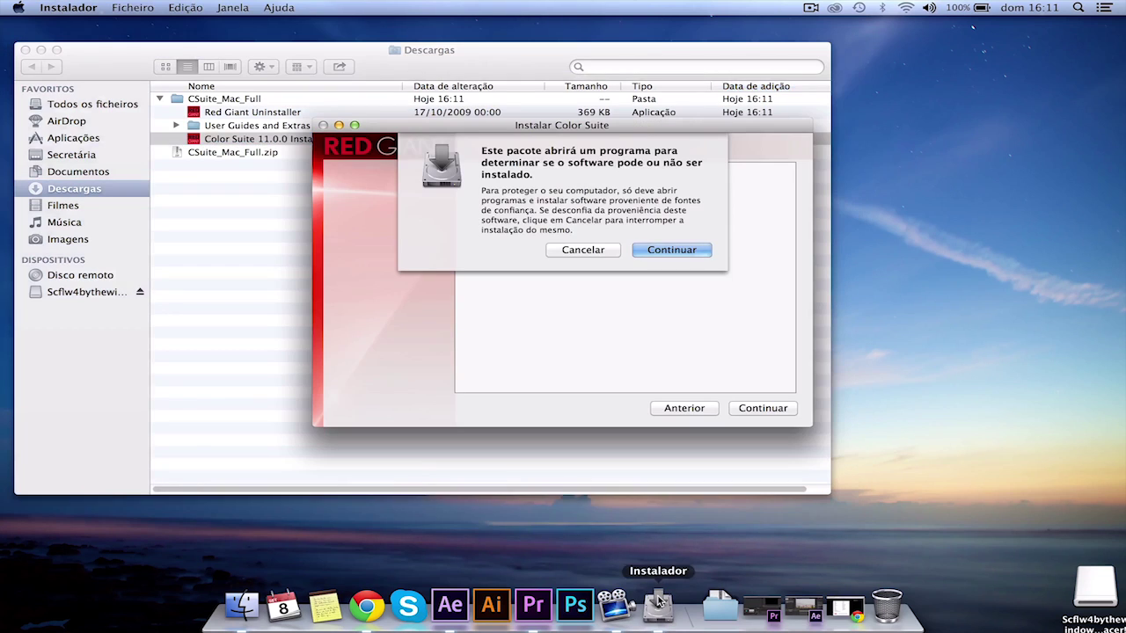
{"action": "left_click", "coordinate": [660, 250]}
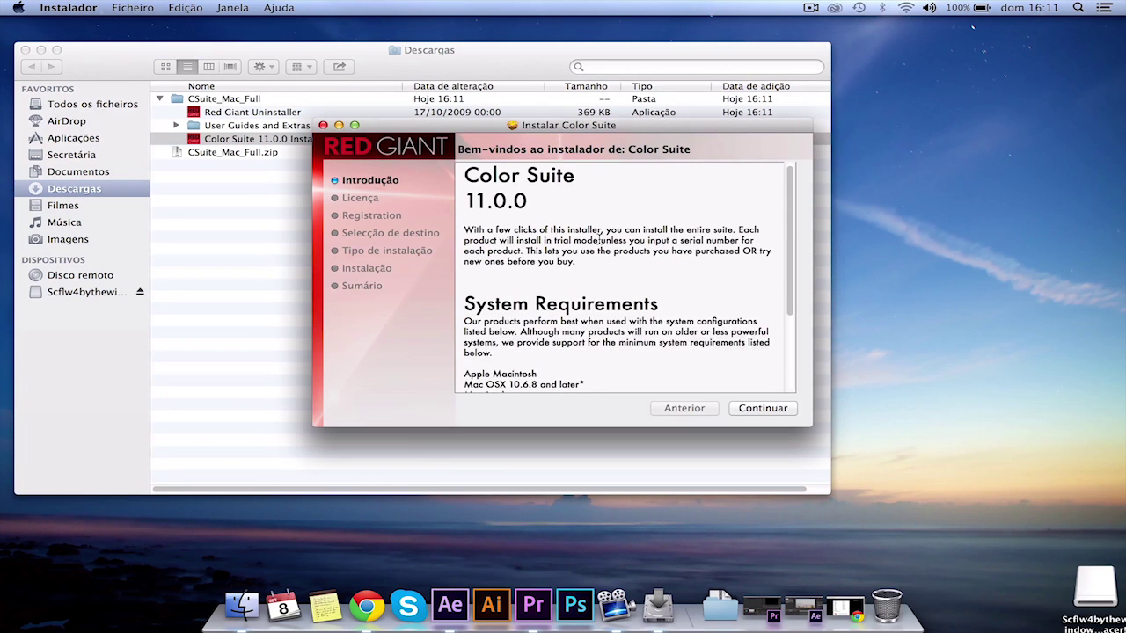
Advance past the introduction and licence text to the licence-acceptance prompt
{"action": "scroll", "coordinate": [651, 280], "scroll_direction": "down", "scroll_amount": 5}
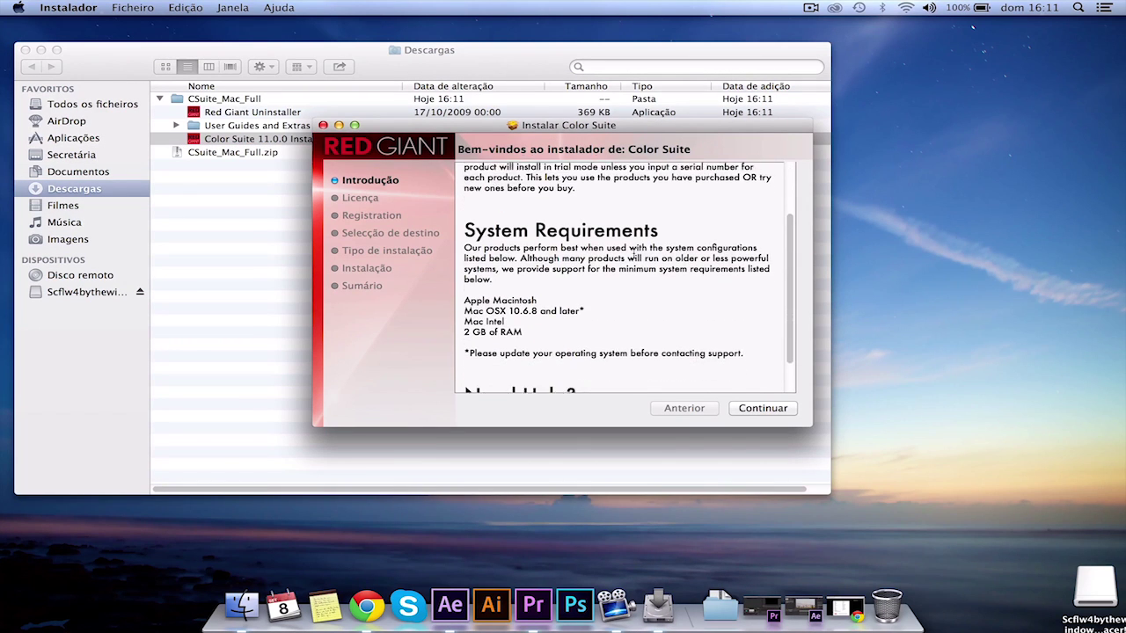
{"action": "left_click", "coordinate": [764, 408]}
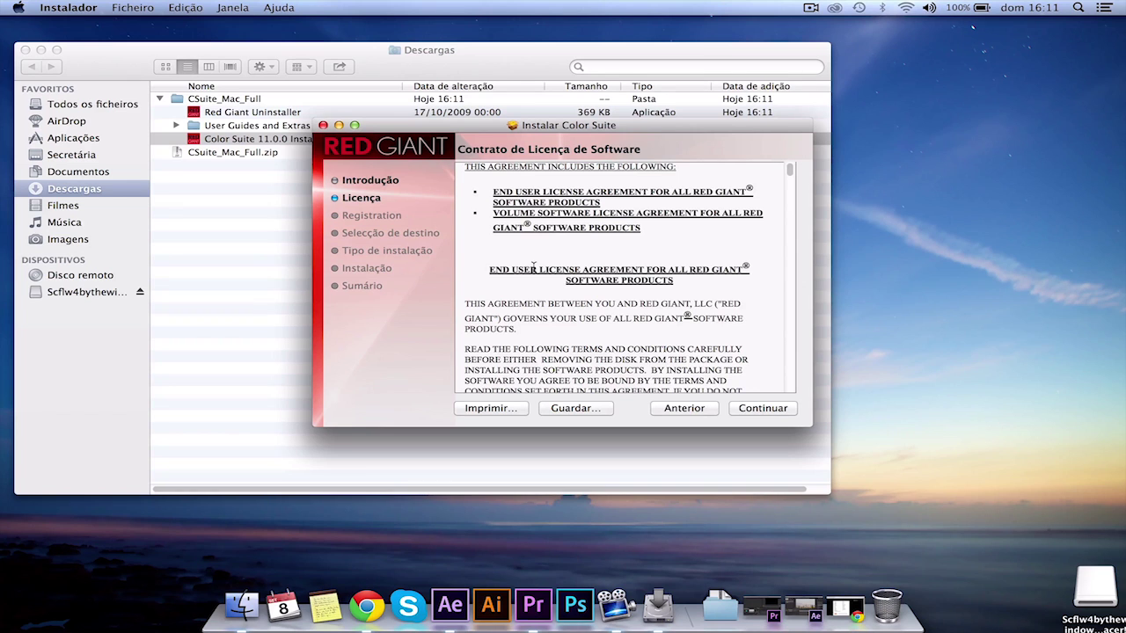
{"action": "scroll", "coordinate": [623, 302], "scroll_direction": "down", "scroll_amount": 15}
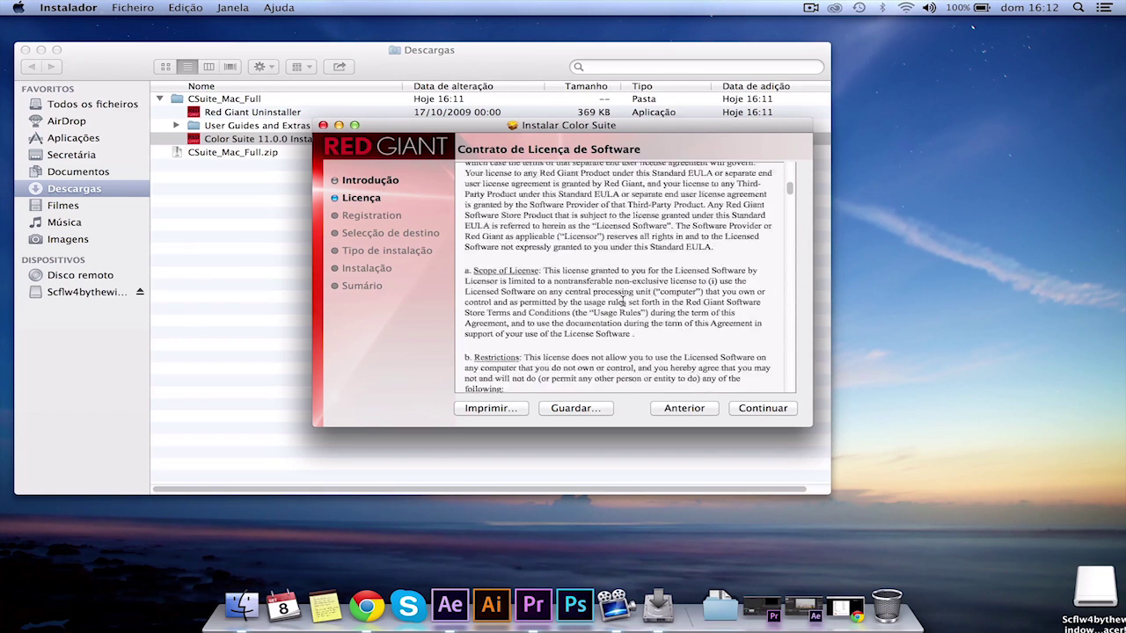
{"action": "left_click", "coordinate": [754, 409]}
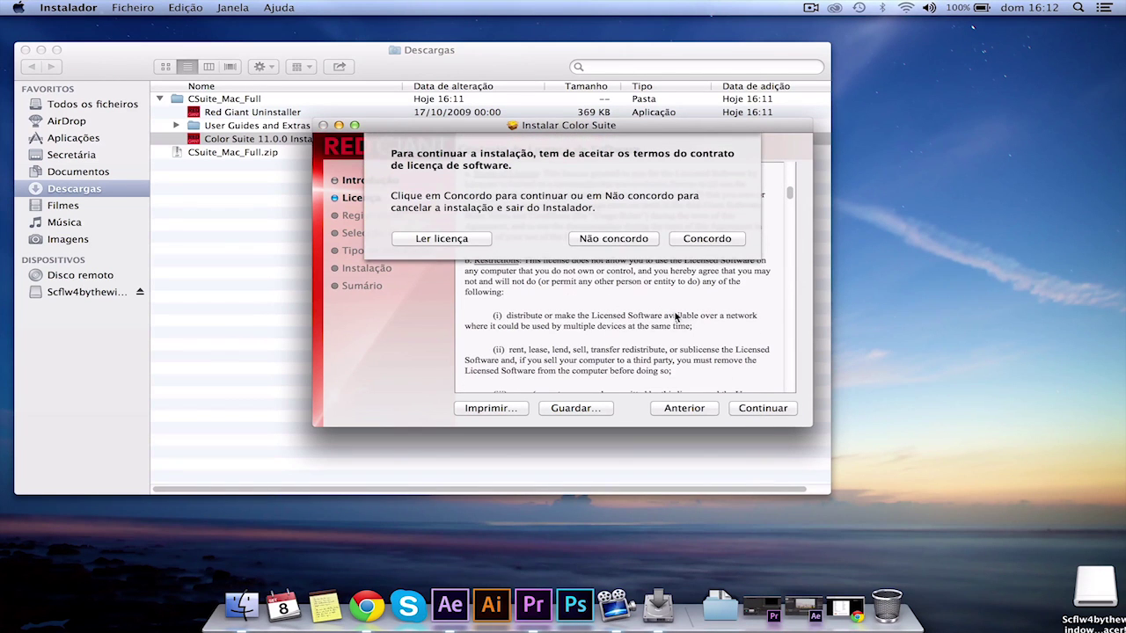
Accept the licence, pass Registration, scroll the custom package list, then quit the installer
{"action": "left_click", "coordinate": [677, 239]}
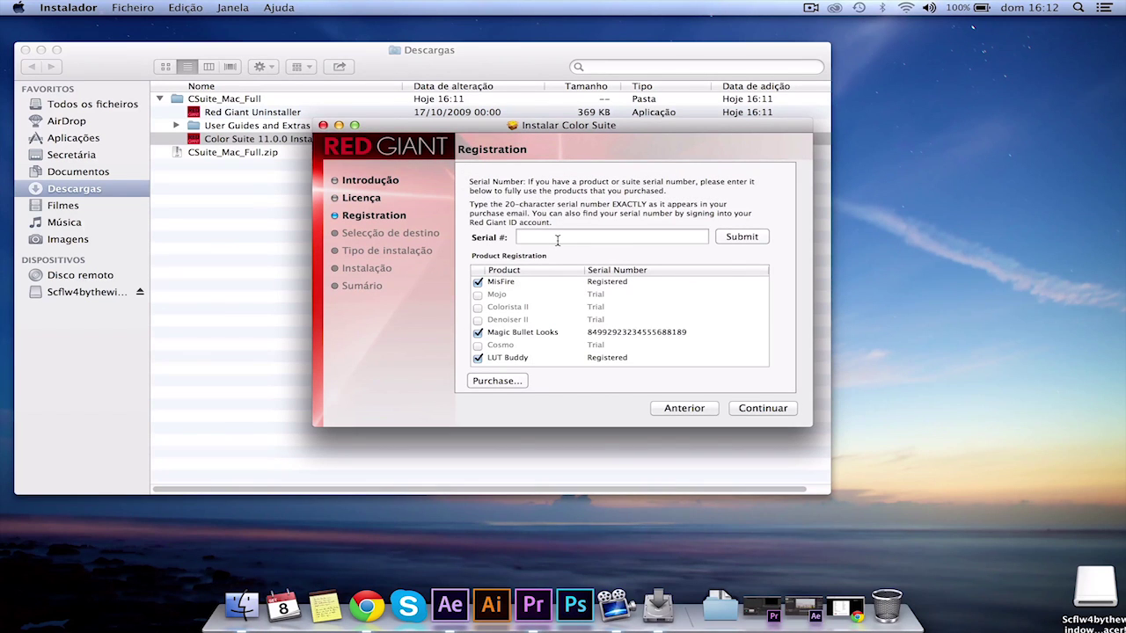
{"action": "left_click", "coordinate": [746, 410]}
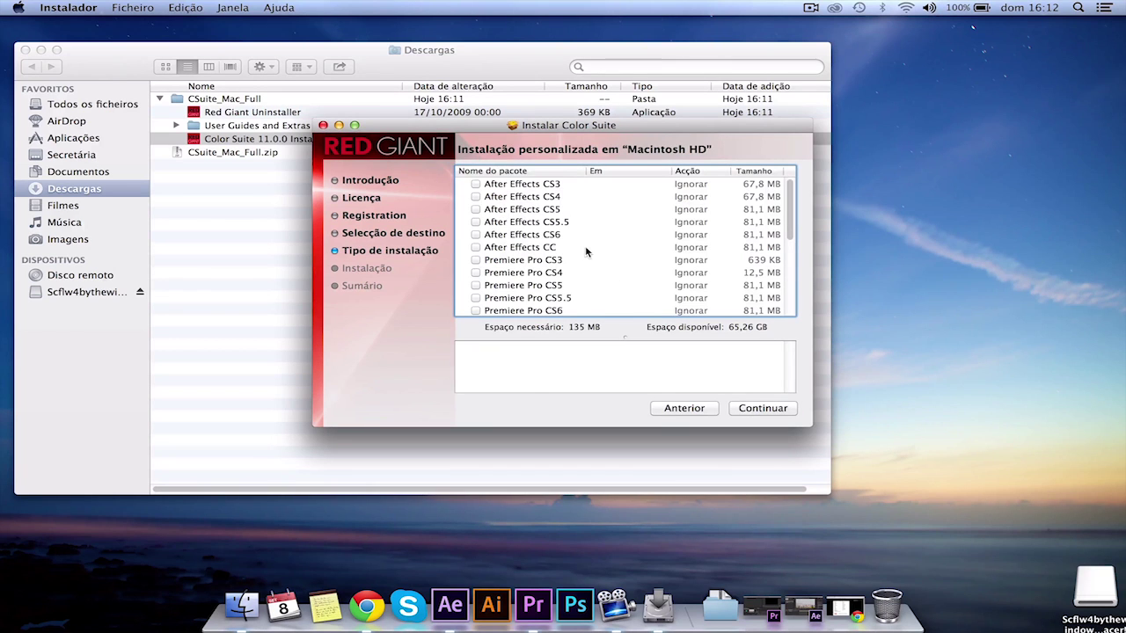
{"action": "scroll", "coordinate": [544, 249], "scroll_direction": "down", "scroll_amount": 2}
{"action": "scroll", "coordinate": [541, 245], "scroll_direction": "down", "scroll_amount": 4}
{"action": "scroll", "coordinate": [538, 239], "scroll_direction": "down", "scroll_amount": 4}
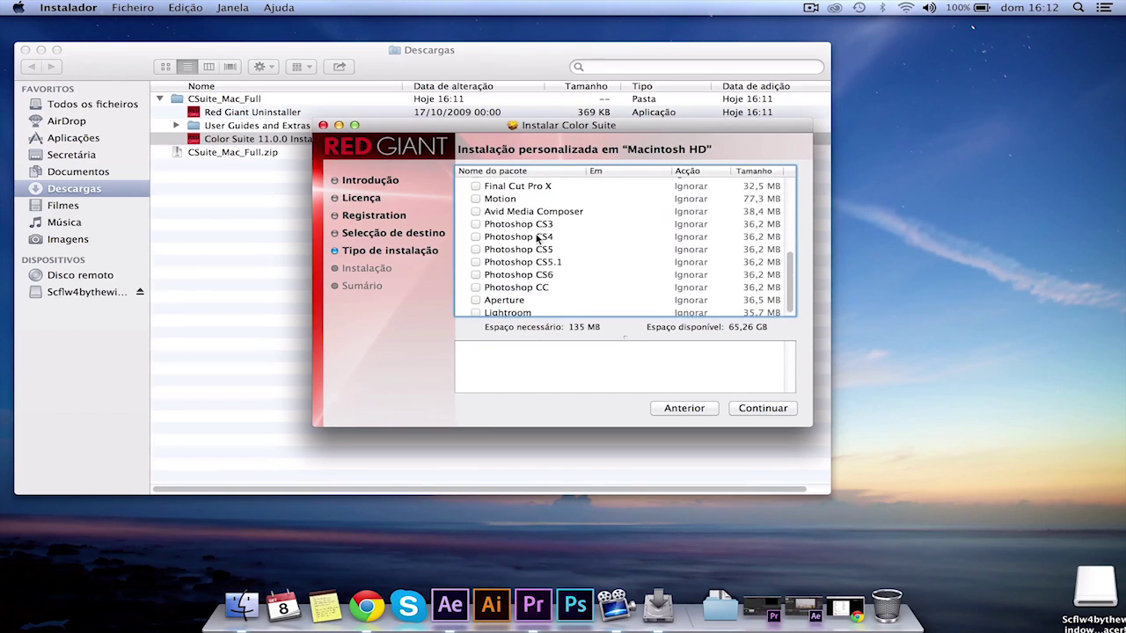
{"action": "scroll", "coordinate": [540, 246], "scroll_direction": "up", "scroll_amount": 5}
{"action": "scroll", "coordinate": [546, 268], "scroll_direction": "up", "scroll_amount": 5}
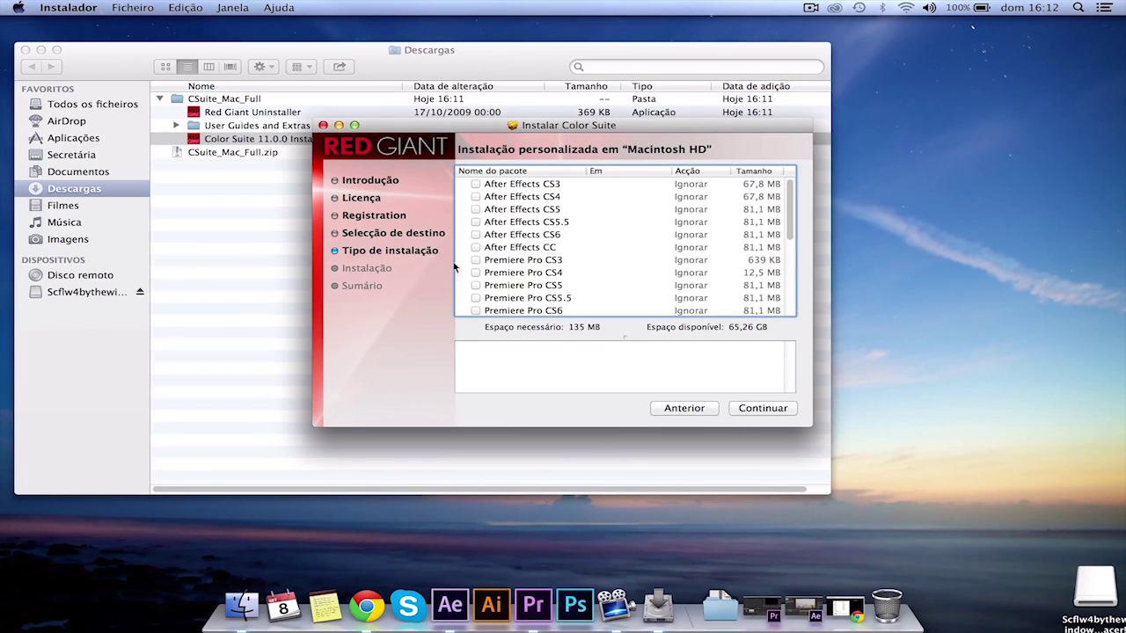
{"action": "left_click", "coordinate": [323, 125]}
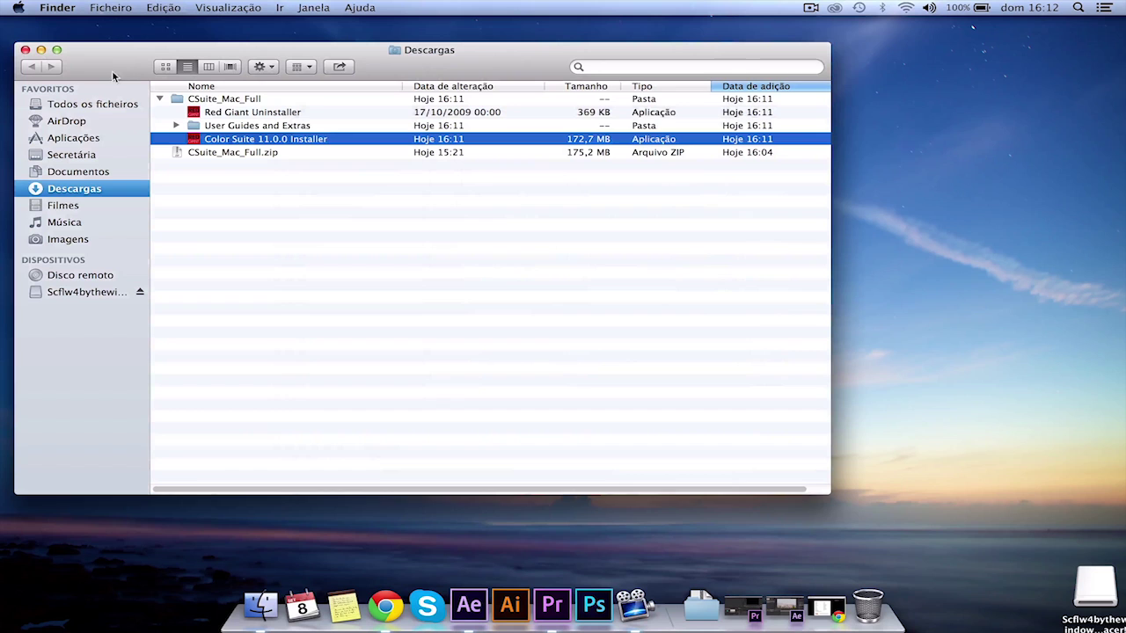
Close the Descargas window and launch After Effects on the Las Vegas Strip 1080p composition
{"action": "left_click", "coordinate": [24, 49]}
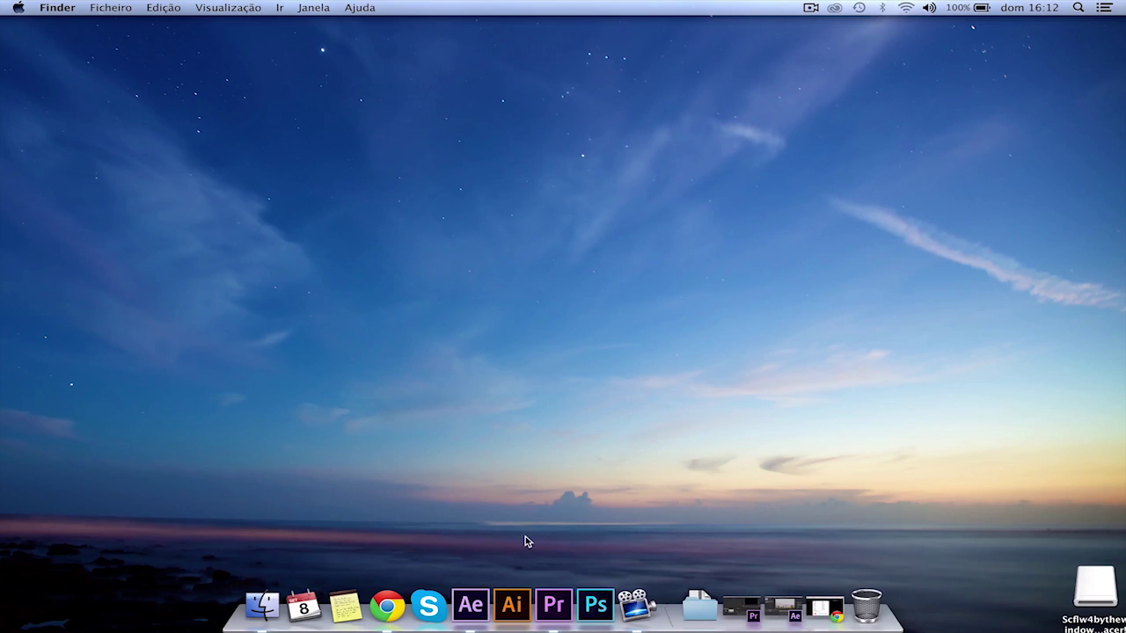
{"action": "left_click", "coordinate": [476, 622]}
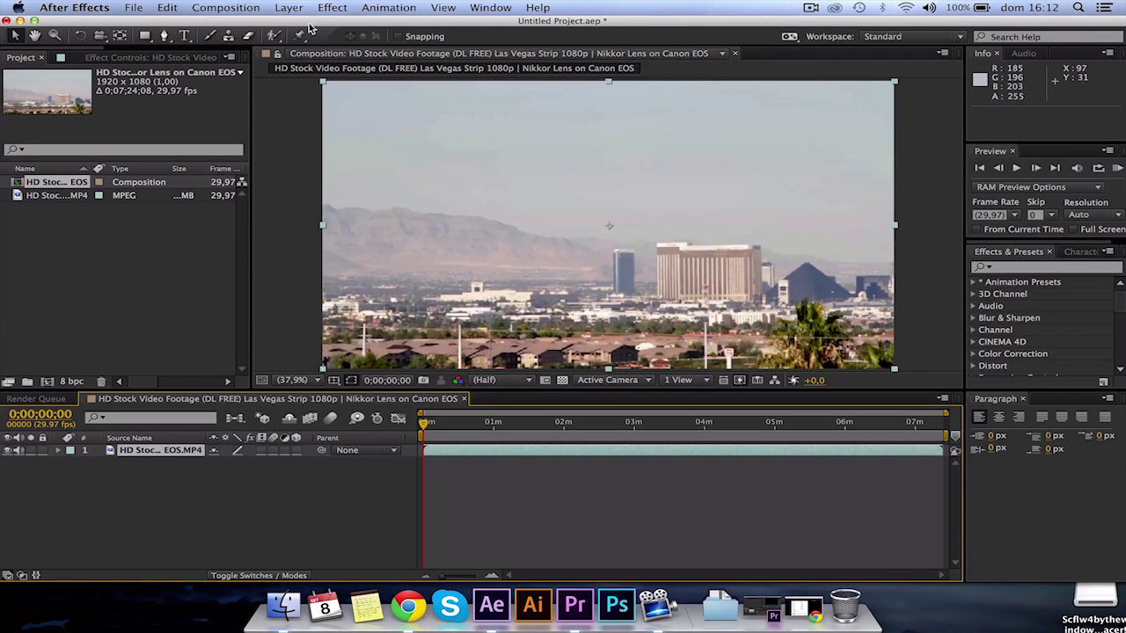
Apply Effect > Red Giant Color Suite > Looks to the Las Vegas Strip footage layer
{"action": "left_click", "coordinate": [330, 8]}
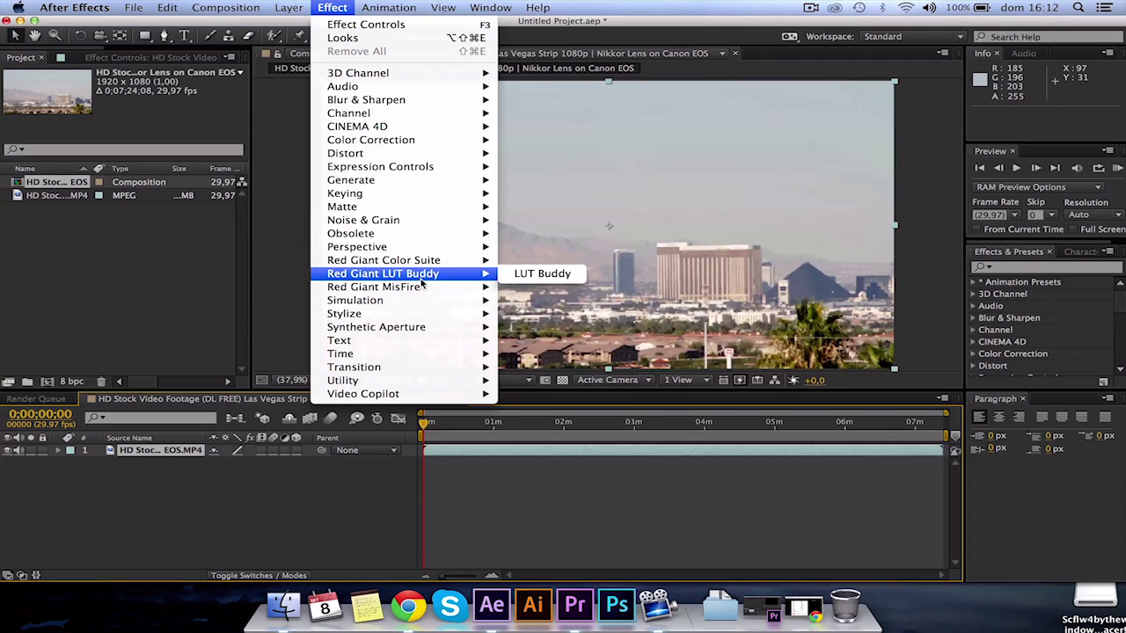
{"action": "mouse_move", "coordinate": [422, 263]}
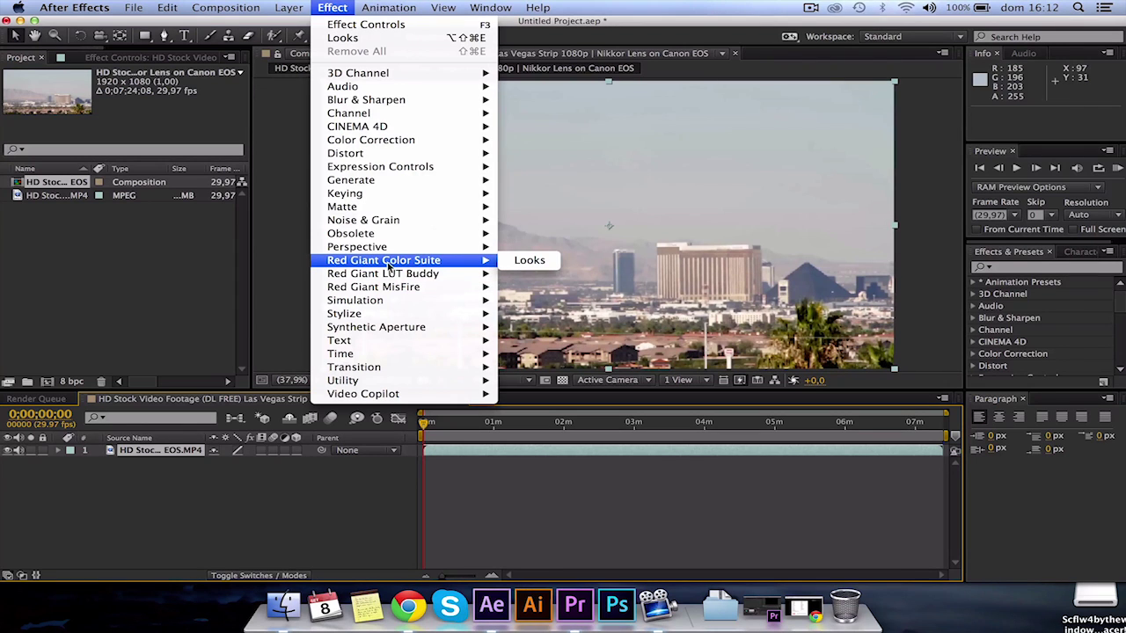
{"action": "left_click", "coordinate": [515, 261]}
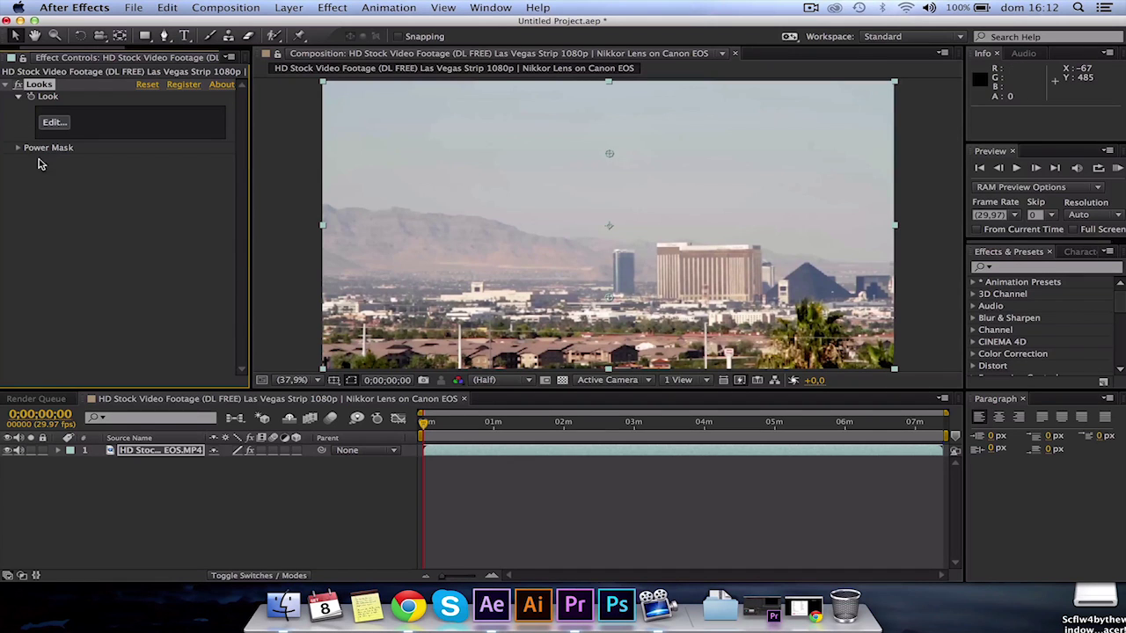
Open the Las Vegas footage in the Looks editor and scroll through the preset Looks library
{"action": "left_click", "coordinate": [53, 124]}
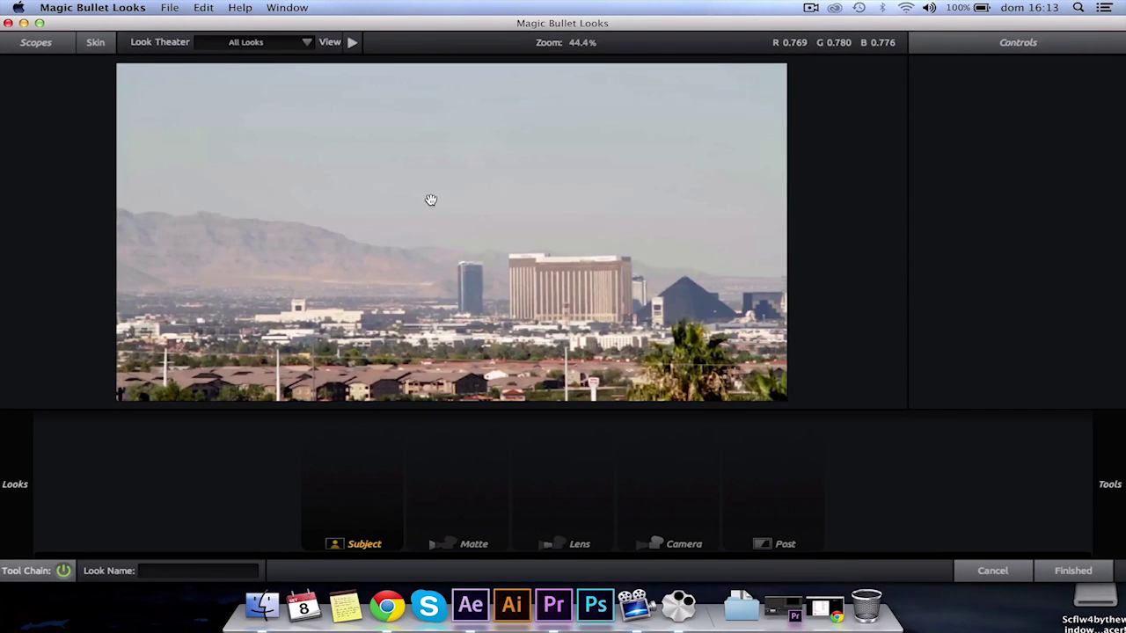
{"action": "mouse_move", "coordinate": [18, 154]}
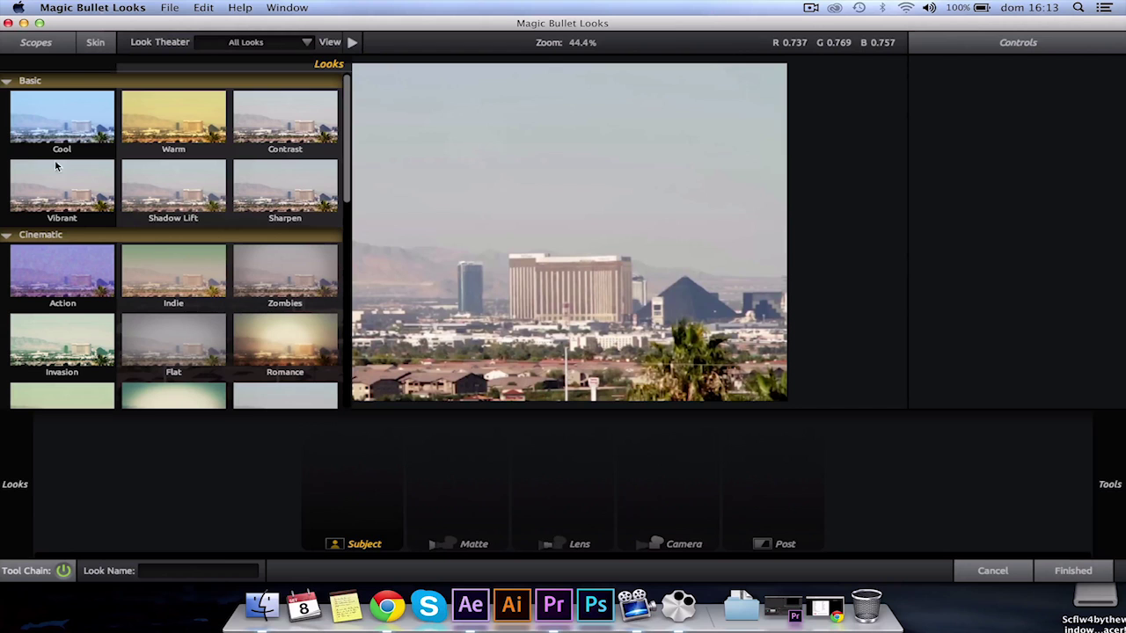
{"action": "scroll", "coordinate": [184, 242], "scroll_direction": "down", "scroll_amount": 3}
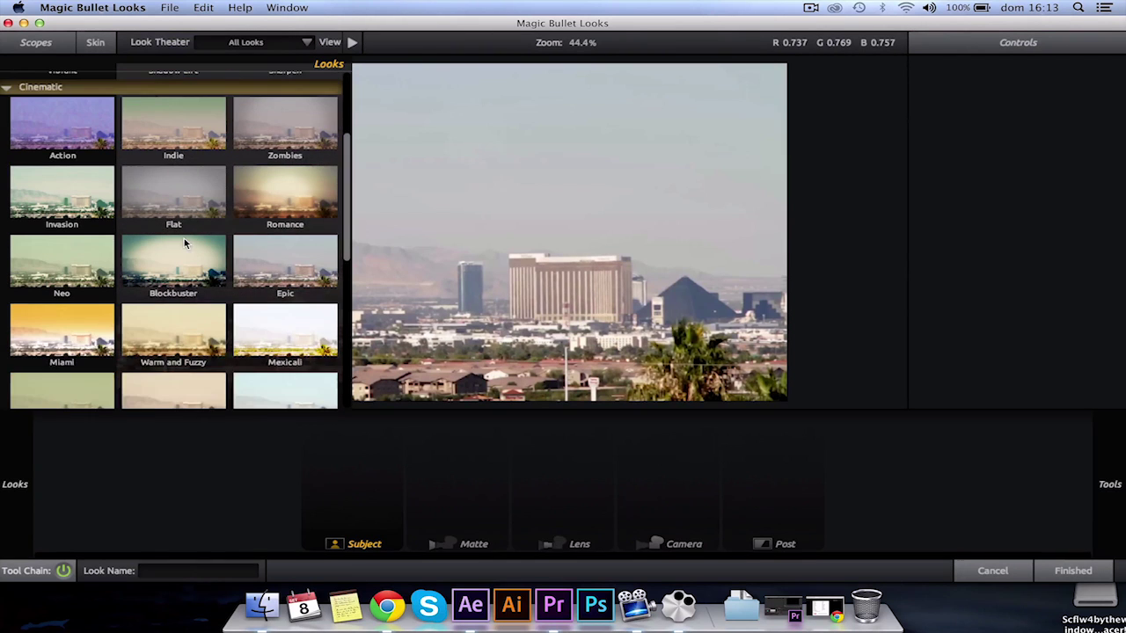
{"action": "scroll", "coordinate": [185, 242], "scroll_direction": "down", "scroll_amount": 2}
{"action": "scroll", "coordinate": [185, 242], "scroll_direction": "down", "scroll_amount": 2}
{"action": "scroll", "coordinate": [185, 241], "scroll_direction": "down", "scroll_amount": 2}
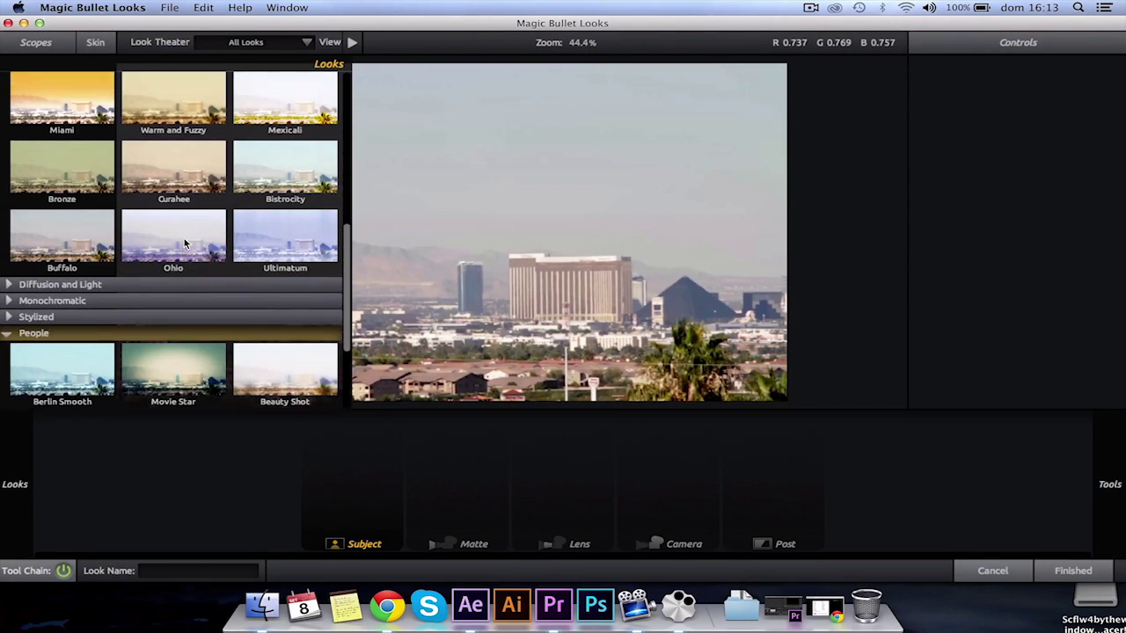
{"action": "scroll", "coordinate": [184, 242], "scroll_direction": "up", "scroll_amount": 5}
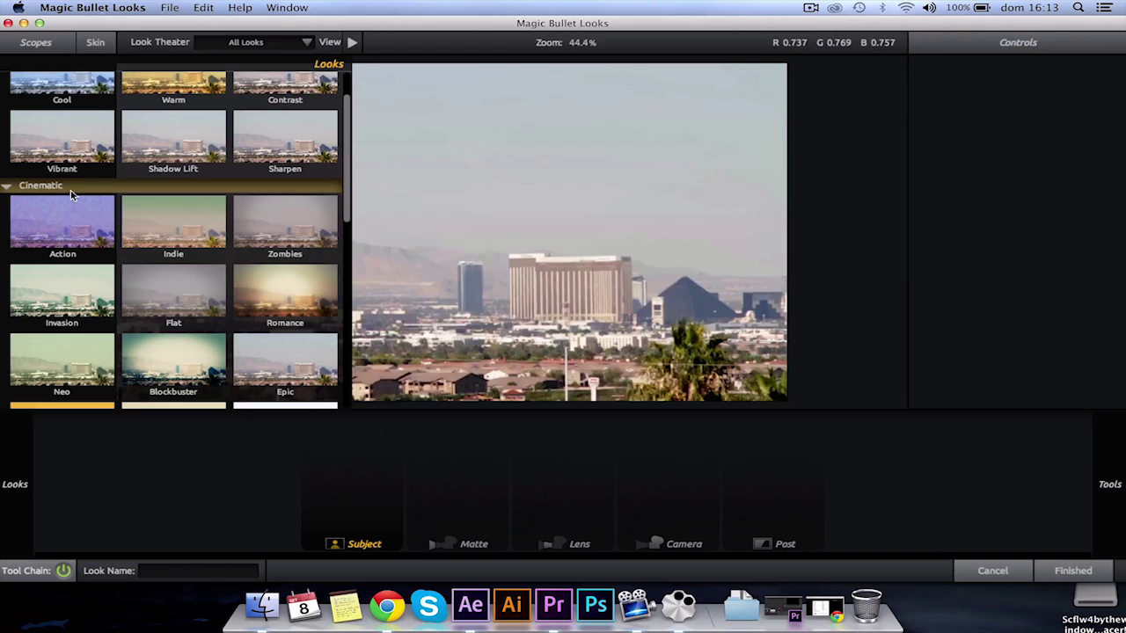
{"action": "scroll", "coordinate": [74, 168], "scroll_direction": "up", "scroll_amount": 1}
{"action": "scroll", "coordinate": [75, 168], "scroll_direction": "down", "scroll_amount": 2}
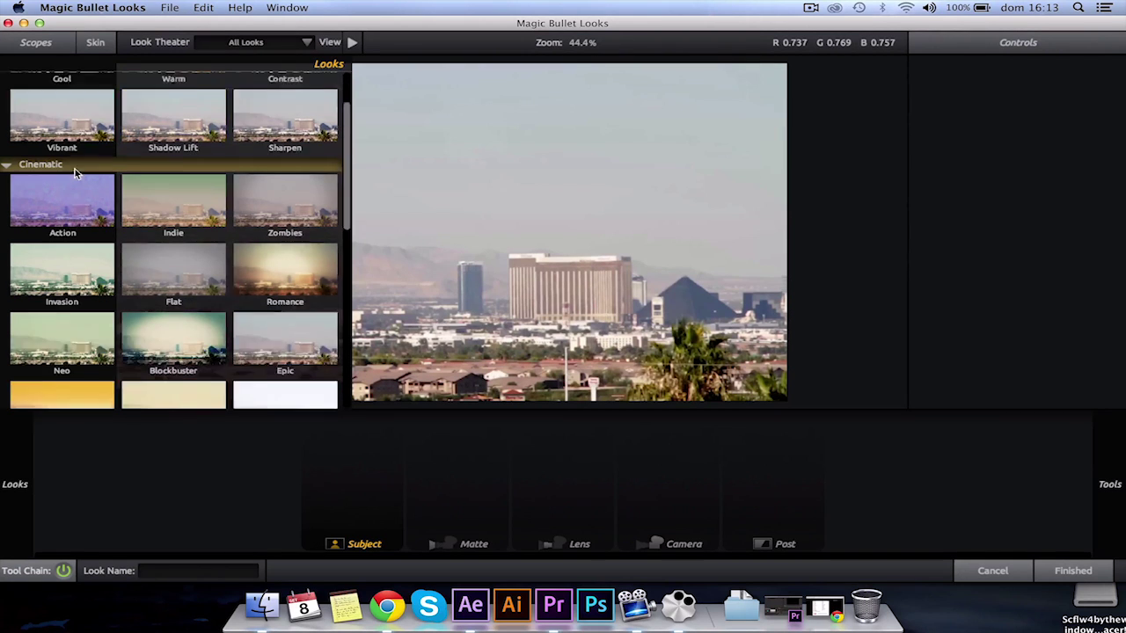
{"action": "scroll", "coordinate": [75, 169], "scroll_direction": "down", "scroll_amount": 3}
{"action": "scroll", "coordinate": [75, 174], "scroll_direction": "down", "scroll_amount": 3}
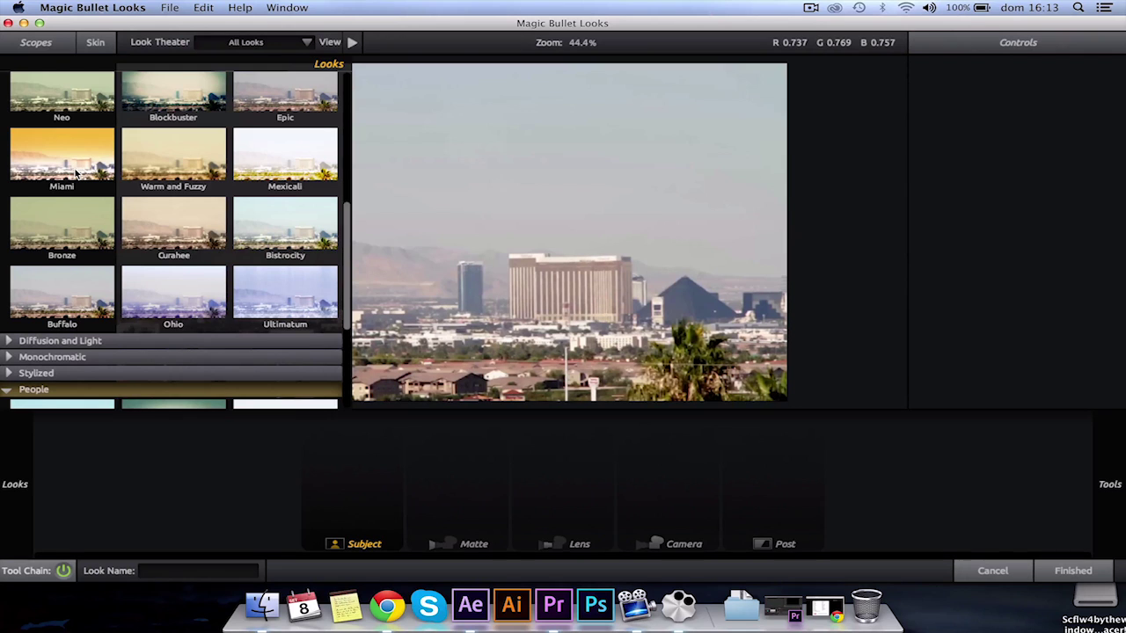
{"action": "scroll", "coordinate": [75, 171], "scroll_direction": "down", "scroll_amount": 1}
{"action": "scroll", "coordinate": [75, 171], "scroll_direction": "down", "scroll_amount": 2}
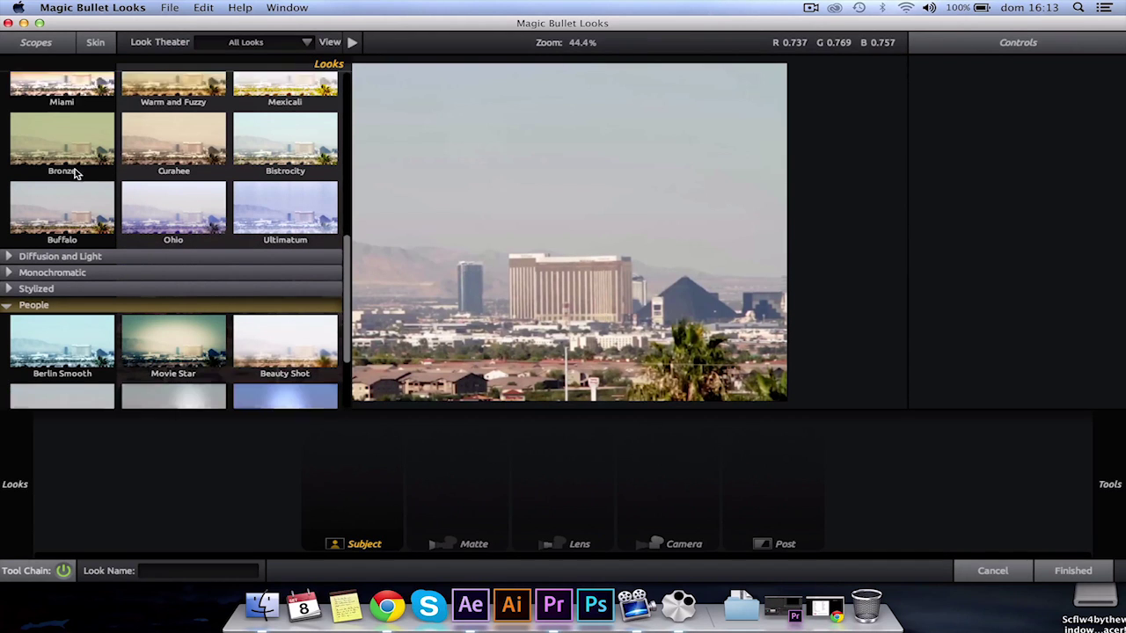
{"action": "scroll", "coordinate": [75, 172], "scroll_direction": "down", "scroll_amount": 1}
{"action": "scroll", "coordinate": [74, 171], "scroll_direction": "down", "scroll_amount": 3}
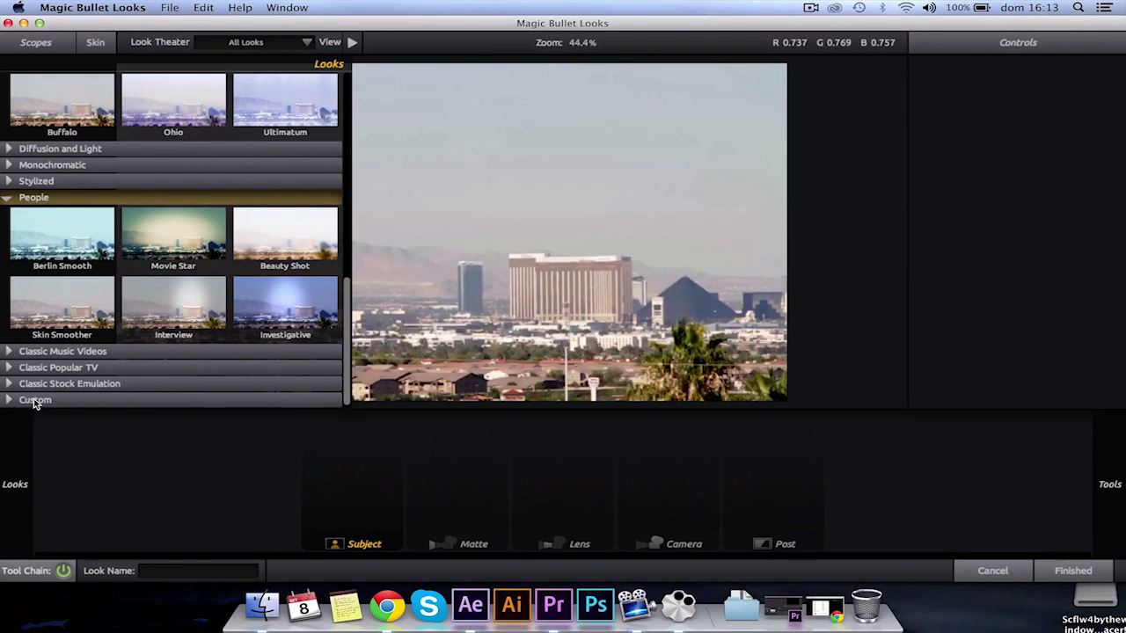
{"action": "scroll", "coordinate": [173, 256], "scroll_direction": "up", "scroll_amount": 10}
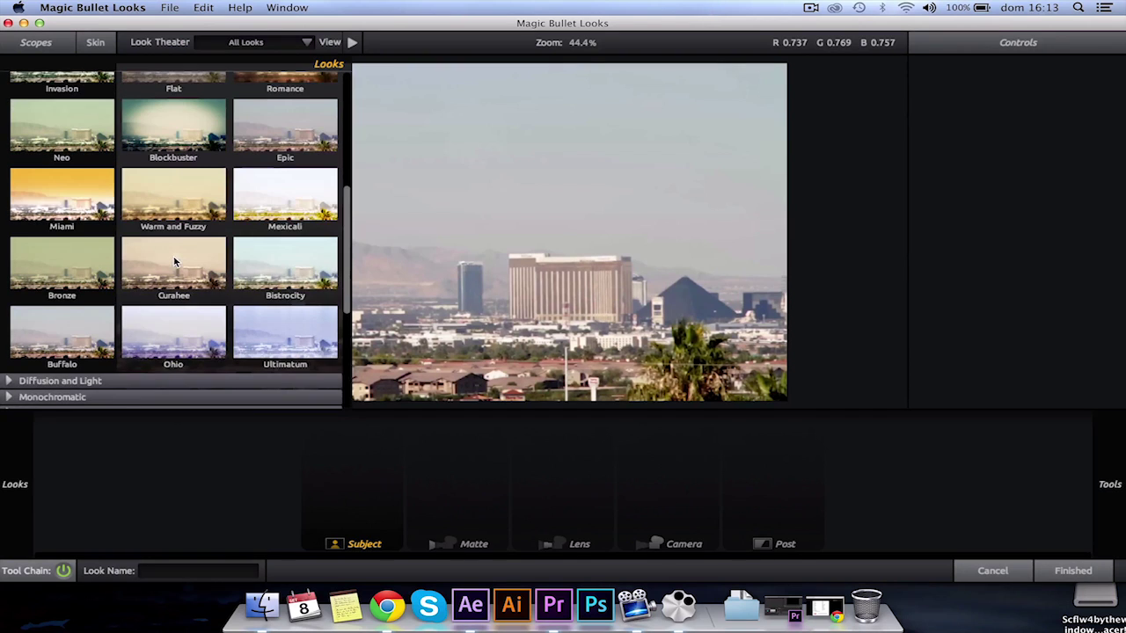
{"action": "scroll", "coordinate": [174, 260], "scroll_direction": "up", "scroll_amount": 4}
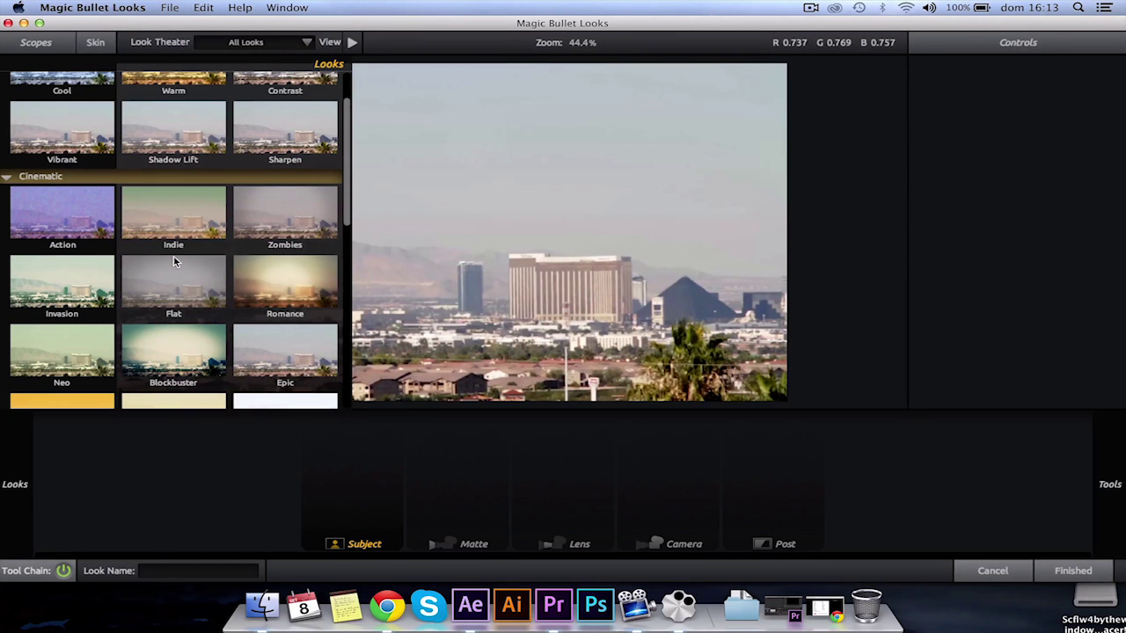
Apply the Indie preset, finish back to After Effects, and play then stop a preview
{"action": "left_click", "coordinate": [177, 218]}
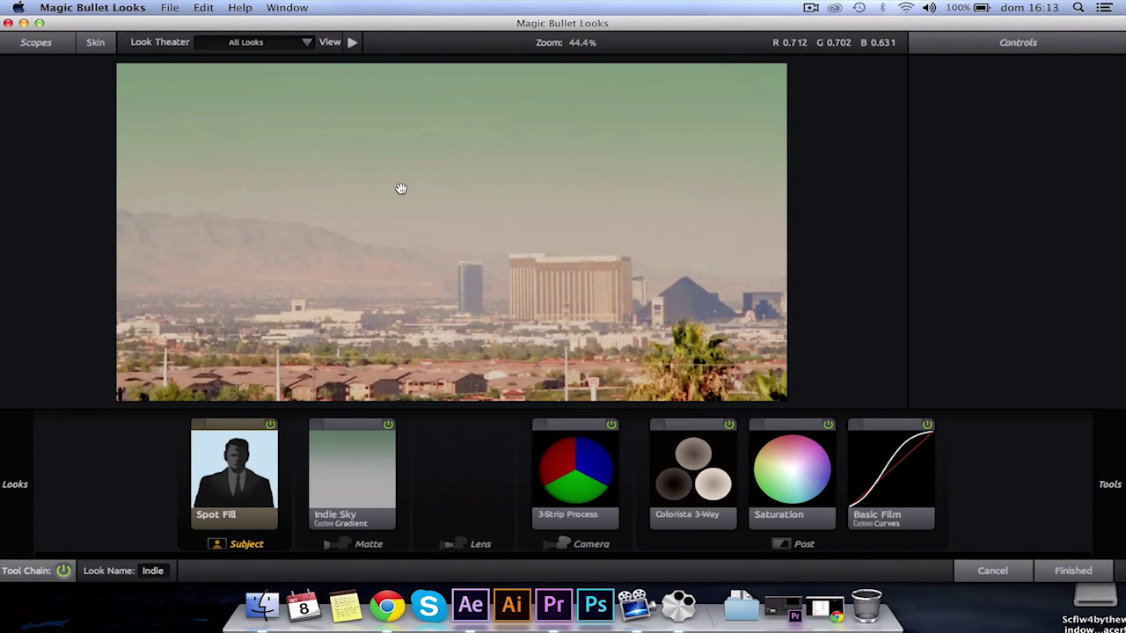
{"action": "left_click", "coordinate": [1058, 570]}
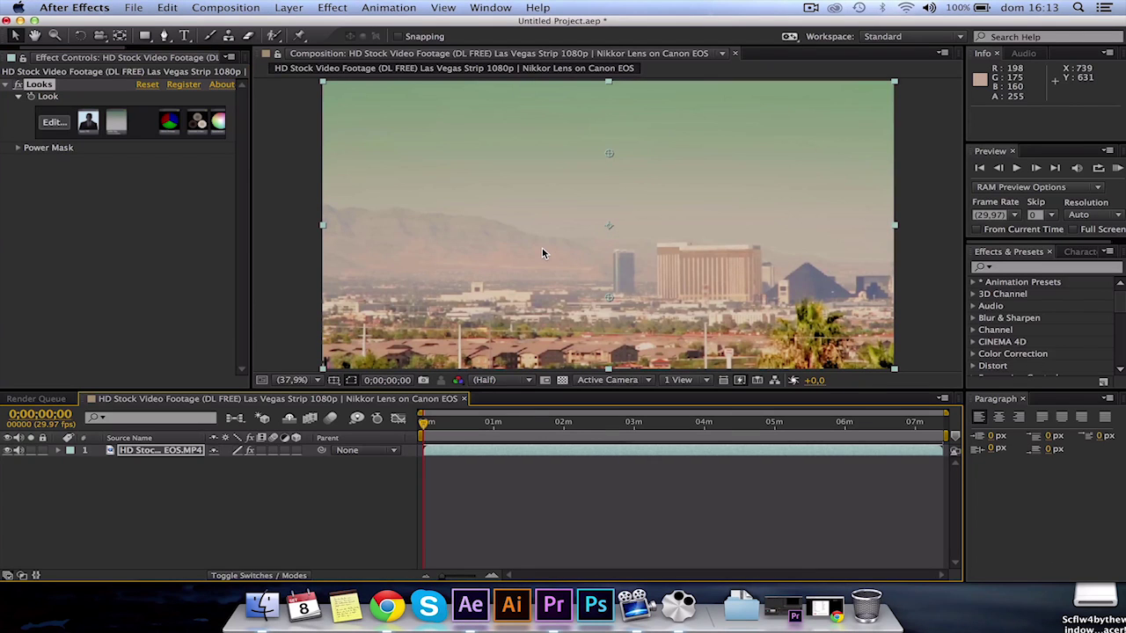
{"action": "key", "text": "space"}
{"action": "left_click", "coordinate": [1016, 167]}
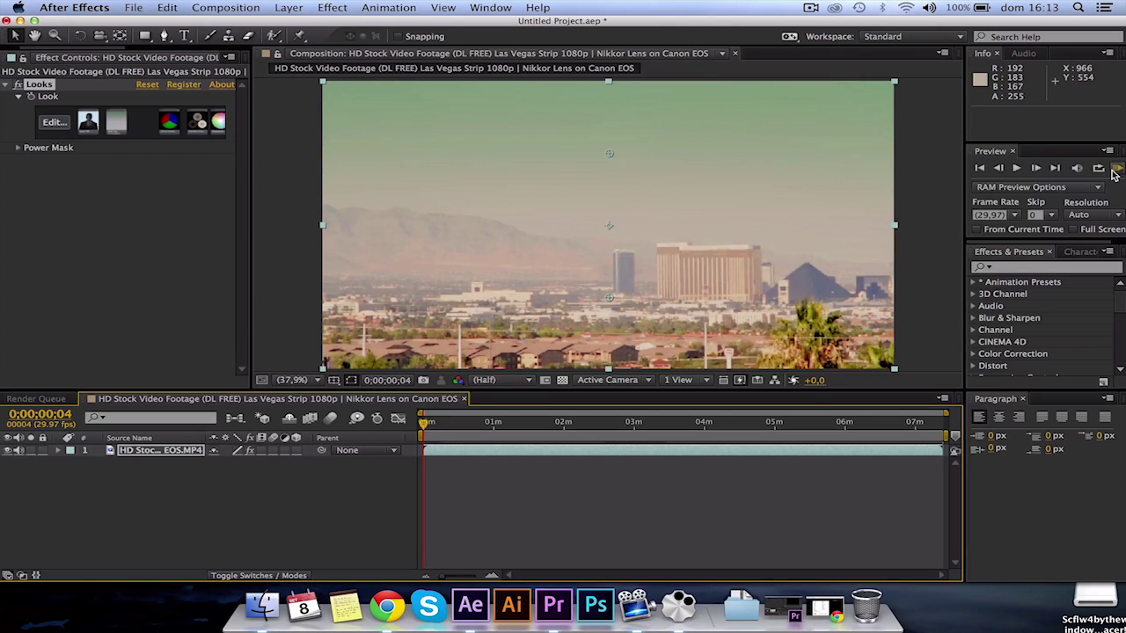
In Premiere Pro, add the Las Vegas clip to Sequence 01, keeping the existing sequence settings, with expanded tracks
{"action": "left_click", "coordinate": [553, 609]}
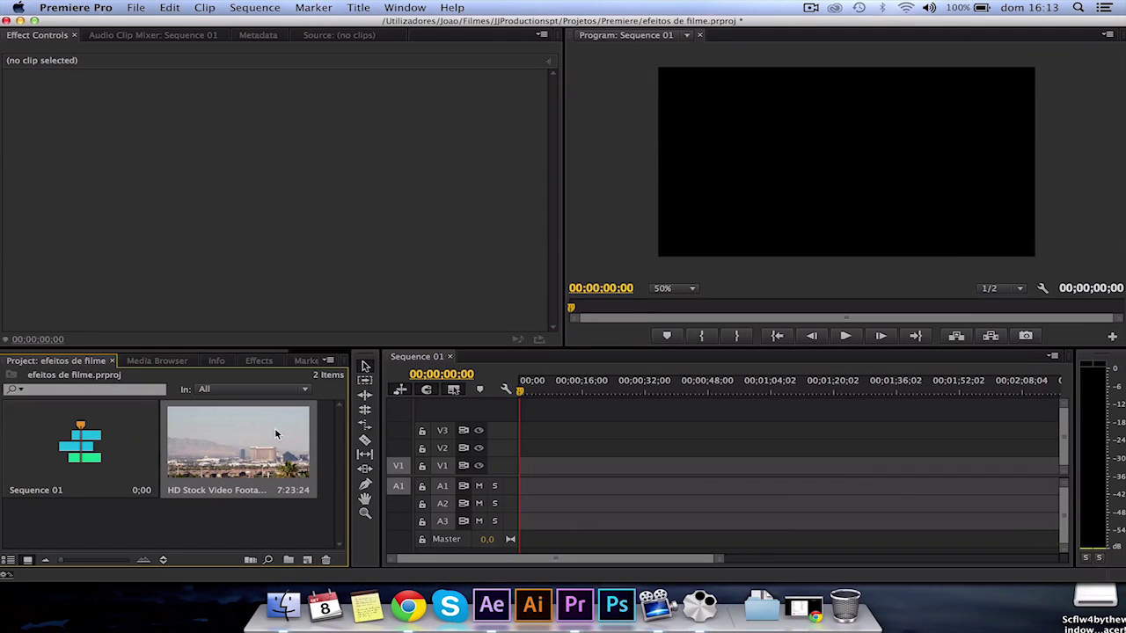
{"action": "left_click_drag", "start_coordinate": [232, 428], "coordinate": [527, 468]}
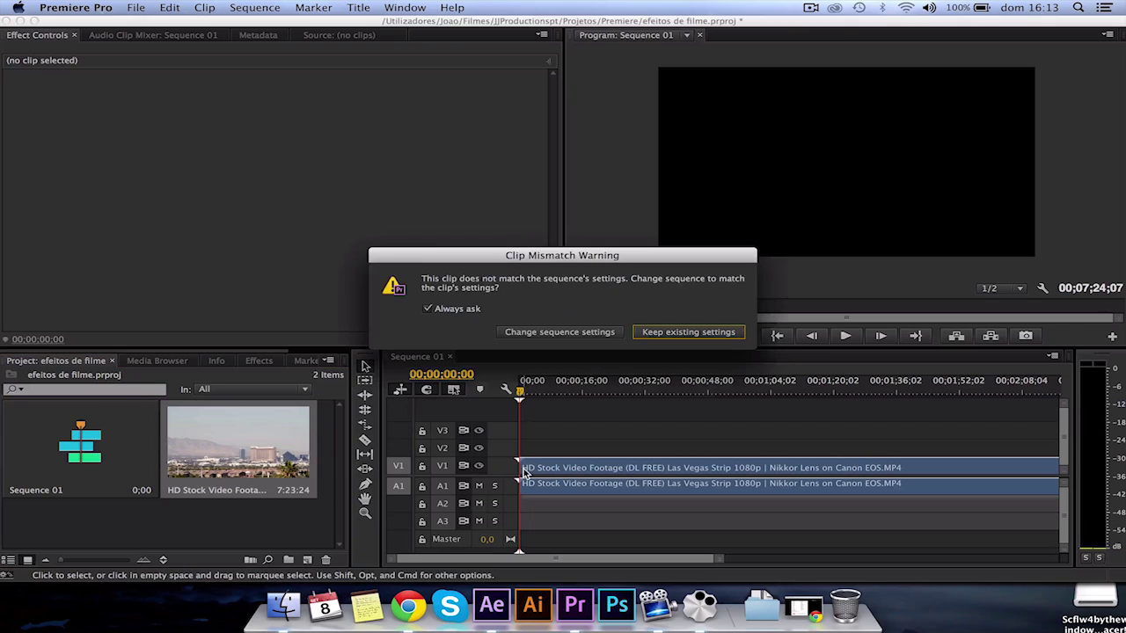
{"action": "left_click", "coordinate": [663, 334]}
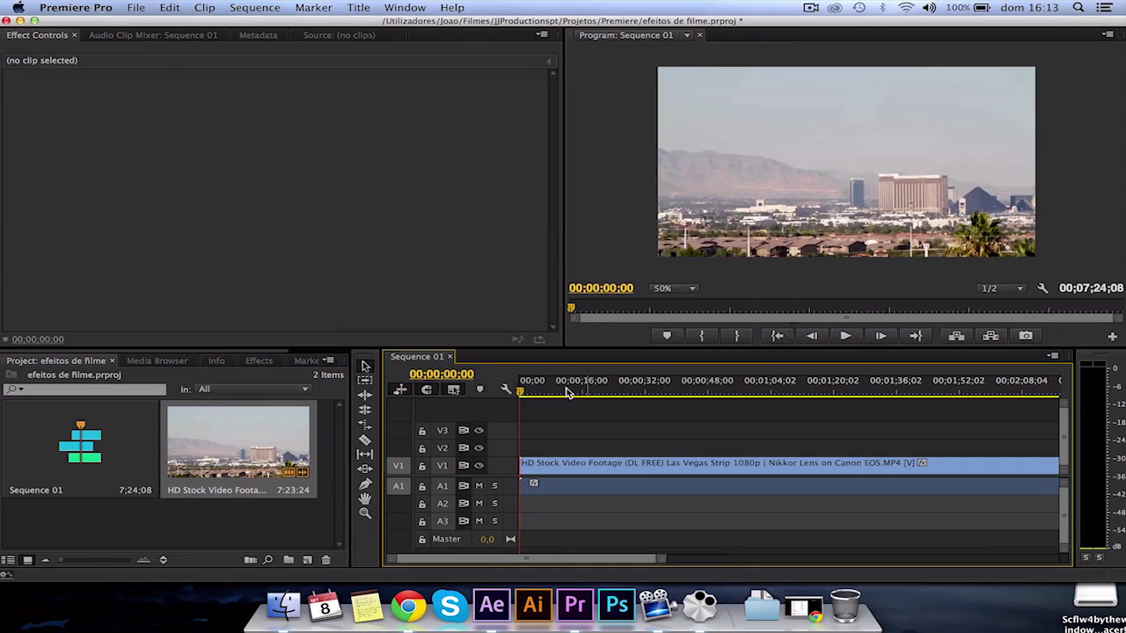
{"action": "left_click", "coordinate": [504, 389]}
{"action": "left_click", "coordinate": [568, 493]}
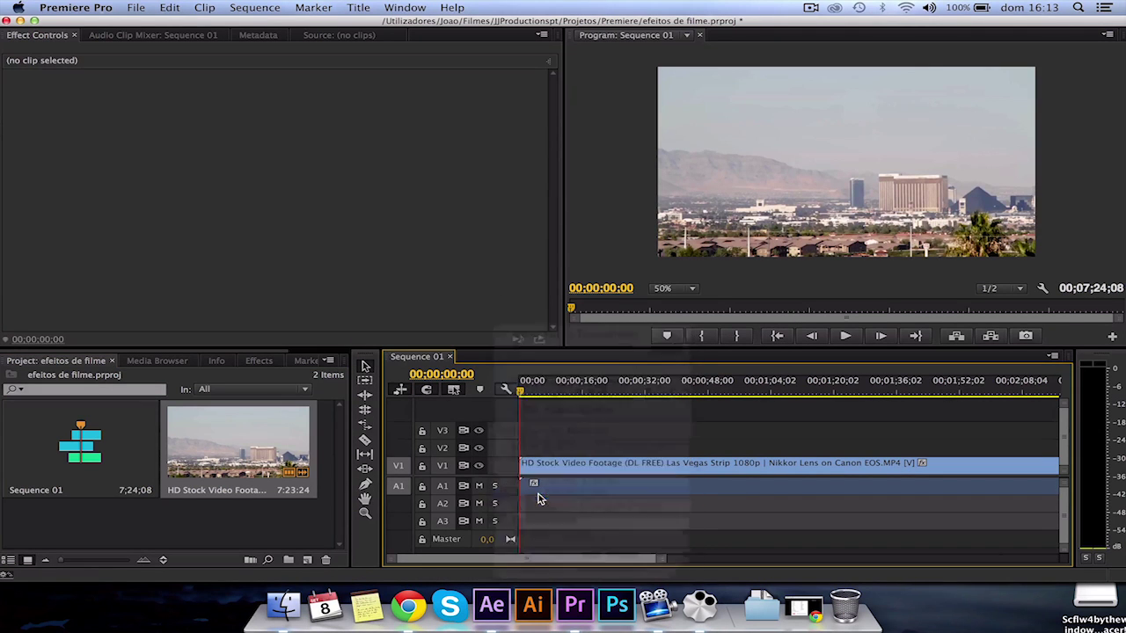
{"action": "left_click", "coordinate": [569, 487]}
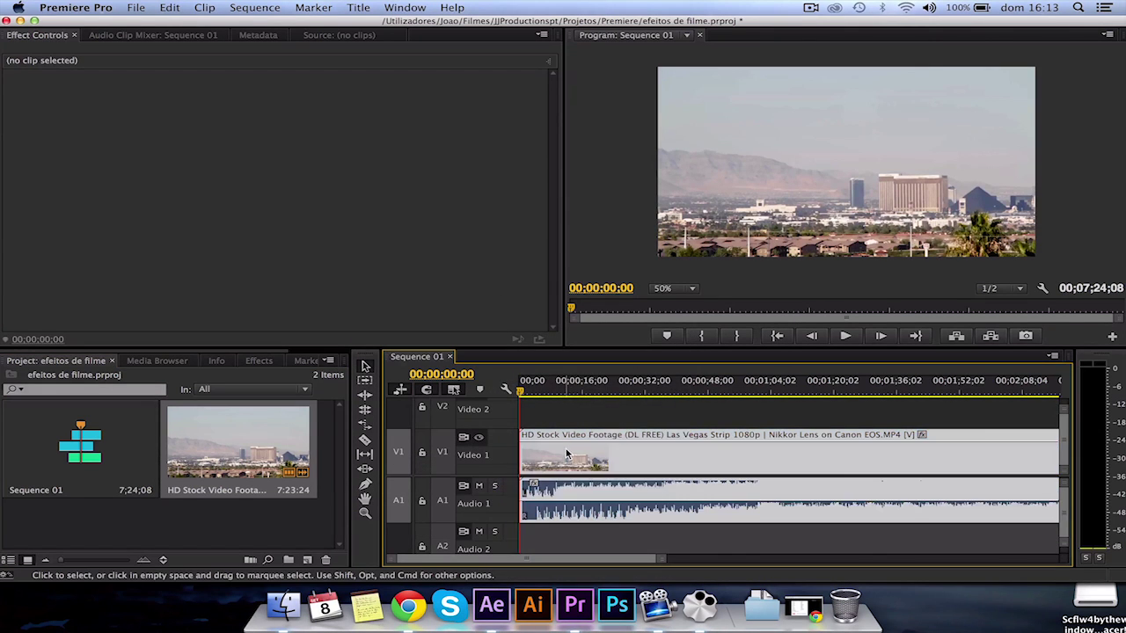
Apply Video Effects > Red Giant Color Suite > Looks to the Las Vegas clip
{"action": "left_click", "coordinate": [250, 361]}
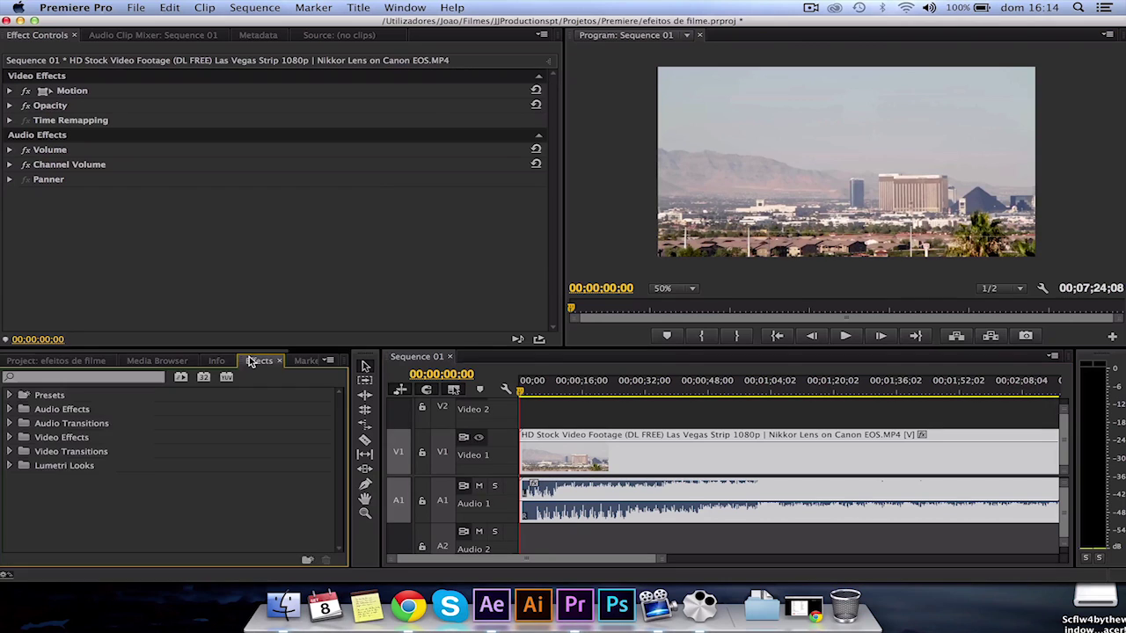
{"action": "left_click", "coordinate": [10, 438]}
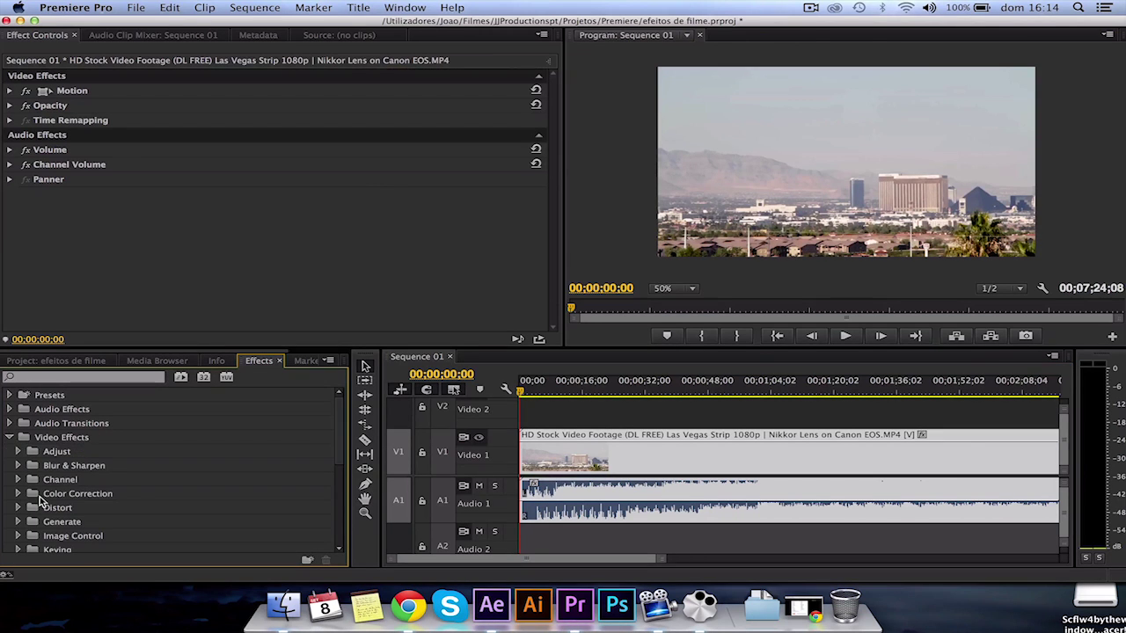
{"action": "scroll", "coordinate": [38, 501], "scroll_direction": "down", "scroll_amount": 2}
{"action": "scroll", "coordinate": [44, 506], "scroll_direction": "down", "scroll_amount": 3}
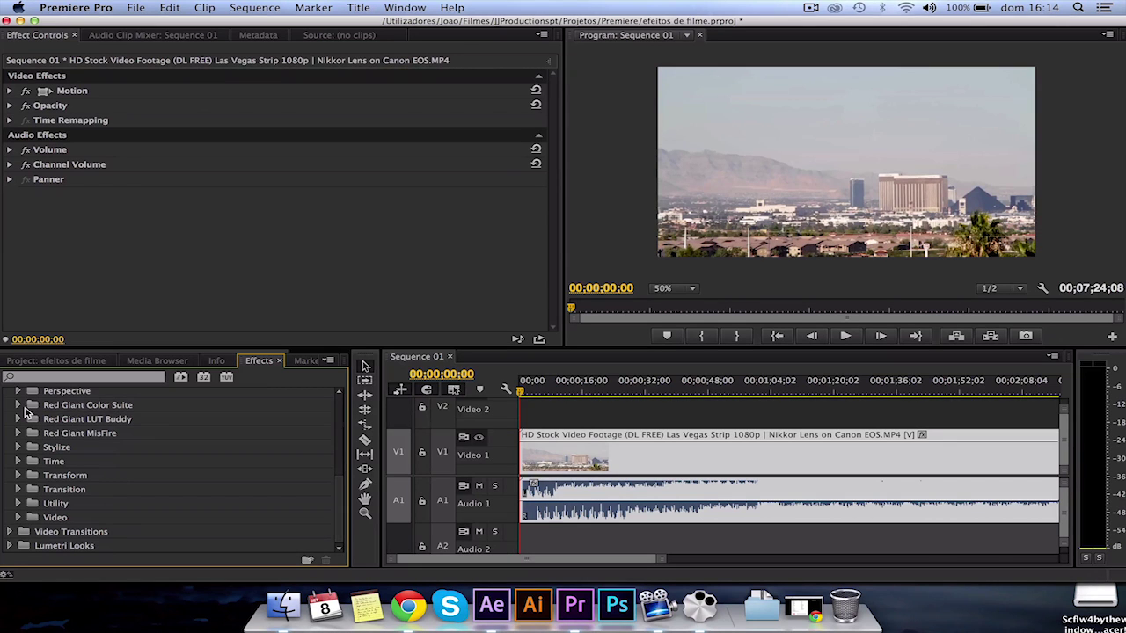
{"action": "left_click", "coordinate": [17, 406]}
{"action": "left_click_drag", "start_coordinate": [99, 425], "coordinate": [540, 448]}
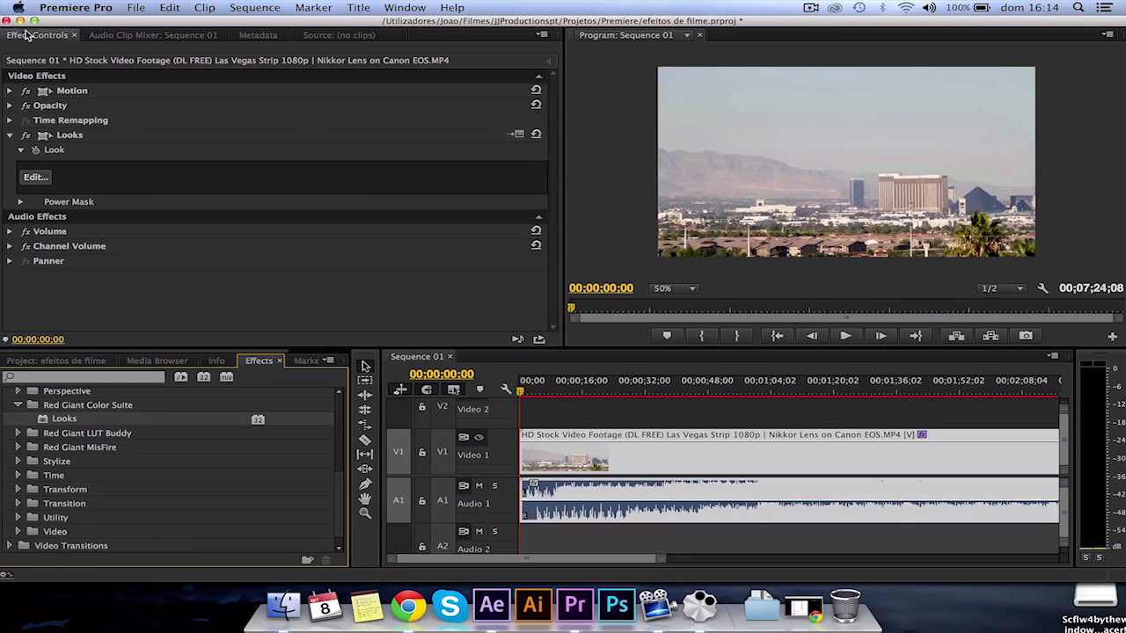
Launch the Magic Bullet Looks editor, apply the Indie look, and inspect its Basic Film and 3-Strip Process tools
{"action": "left_click", "coordinate": [35, 179]}
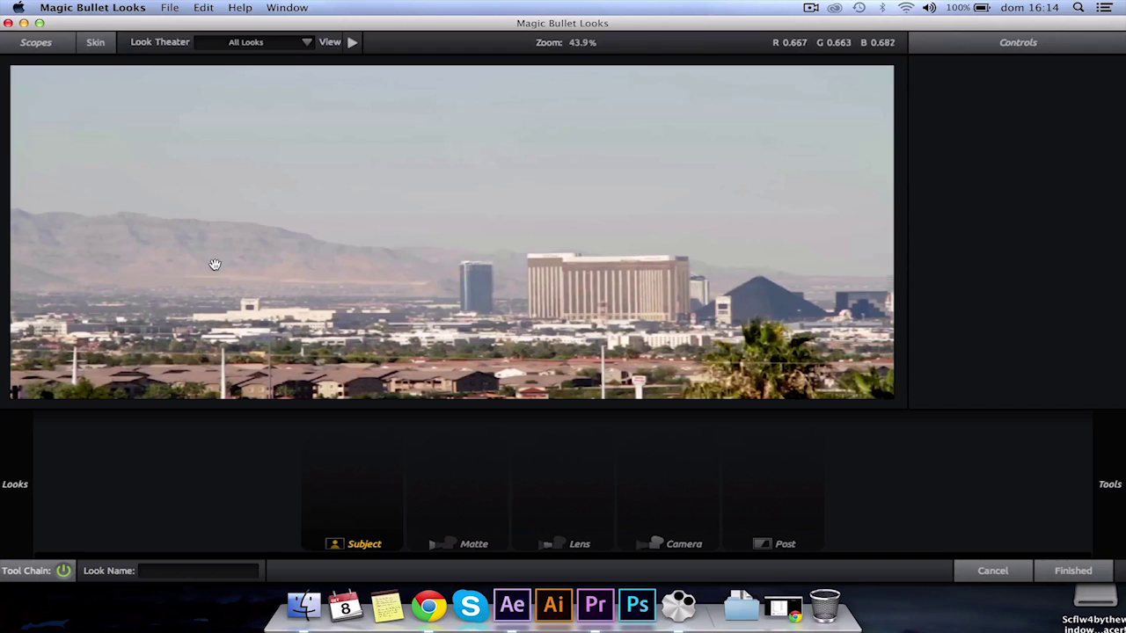
{"action": "mouse_move", "coordinate": [15, 484]}
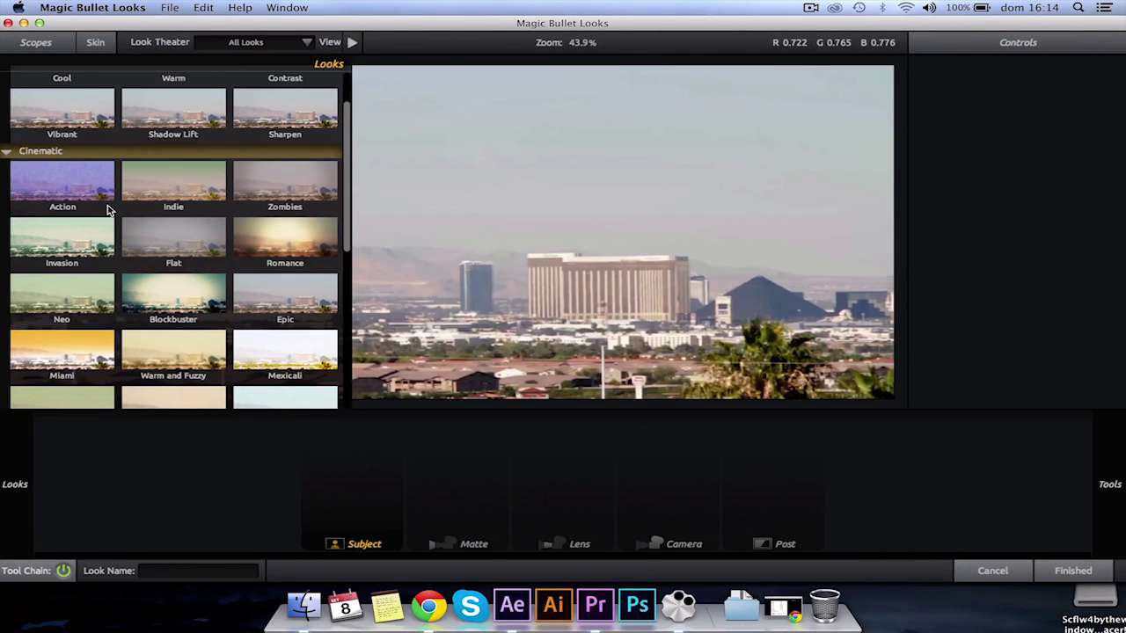
{"action": "left_click", "coordinate": [211, 193]}
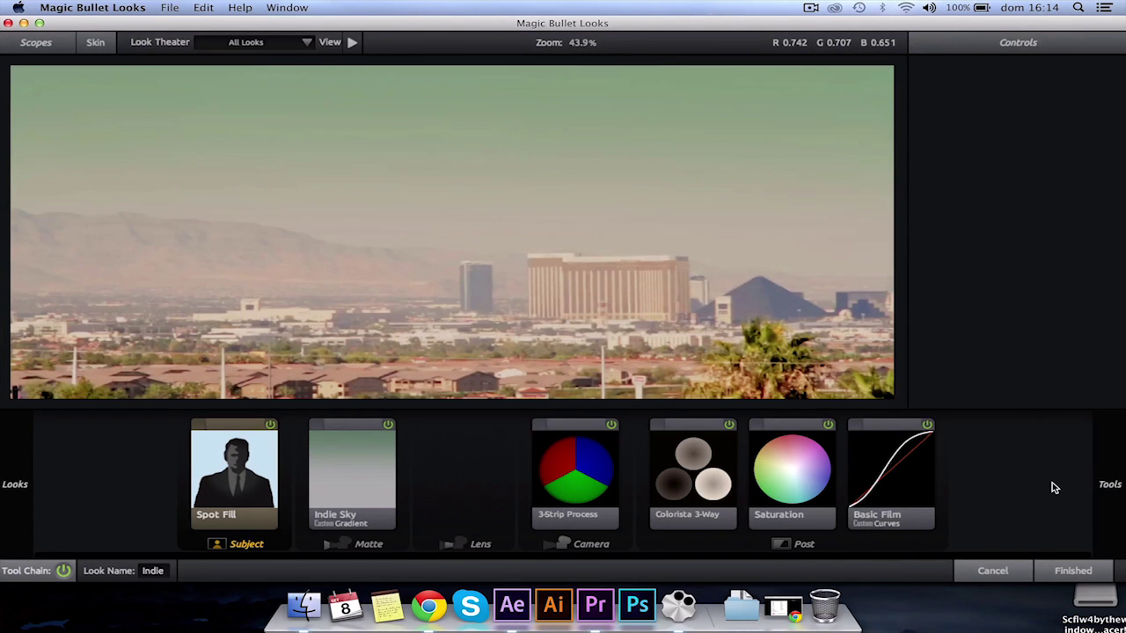
{"action": "left_click", "coordinate": [902, 468]}
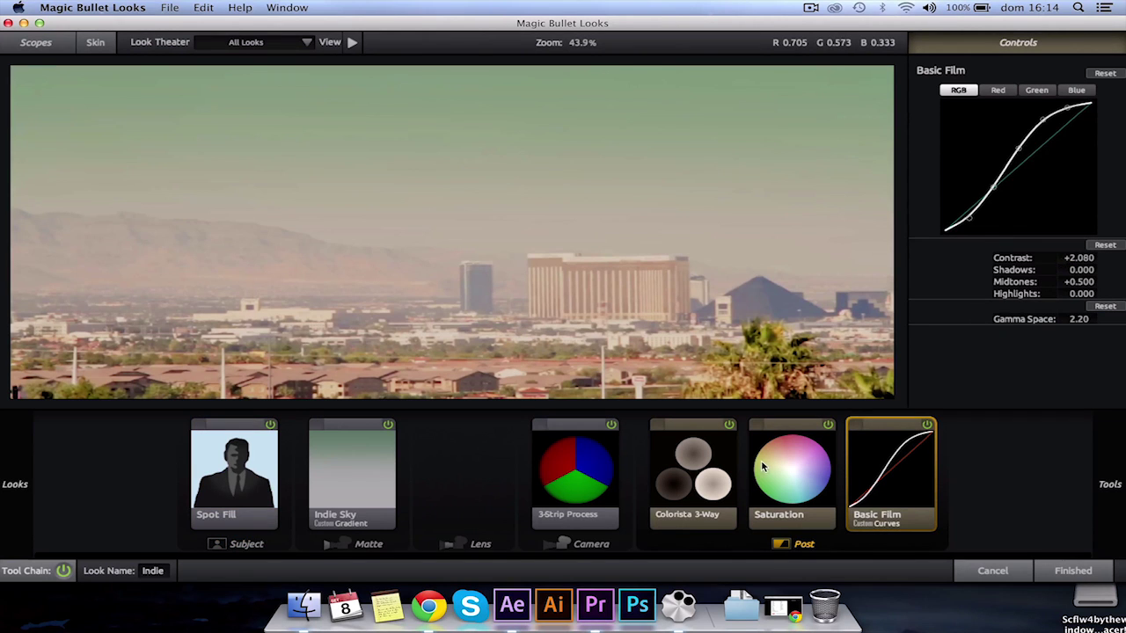
{"action": "left_click", "coordinate": [573, 475]}
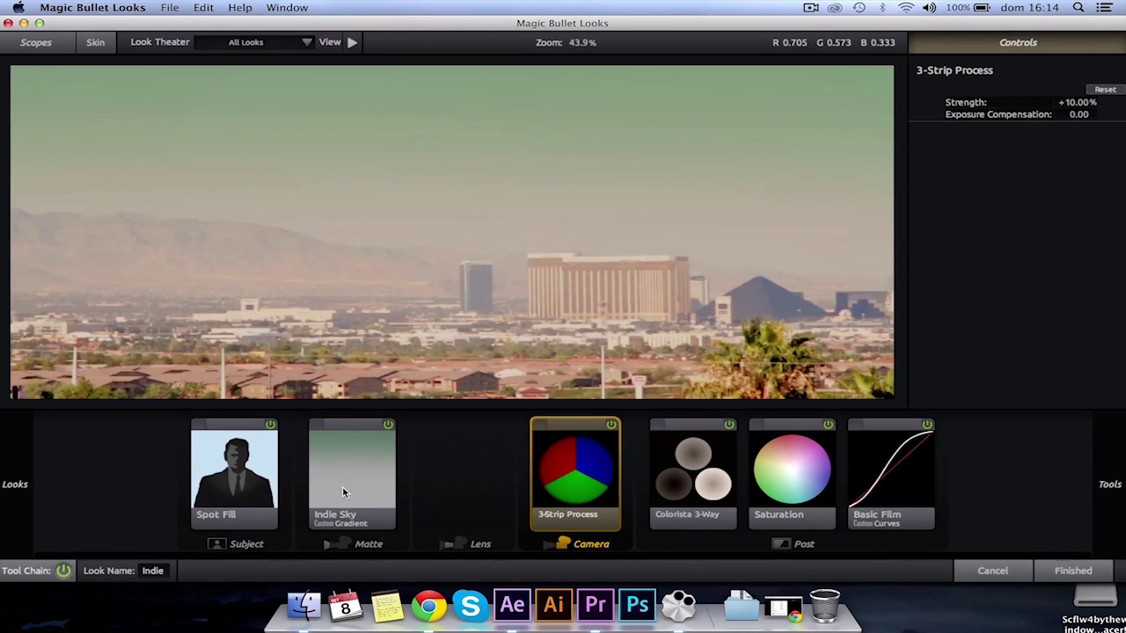
Finish in Magic Bullet Looks to send the Indie grade back to the Premiere Pro clip
{"action": "left_click", "coordinate": [1054, 565]}
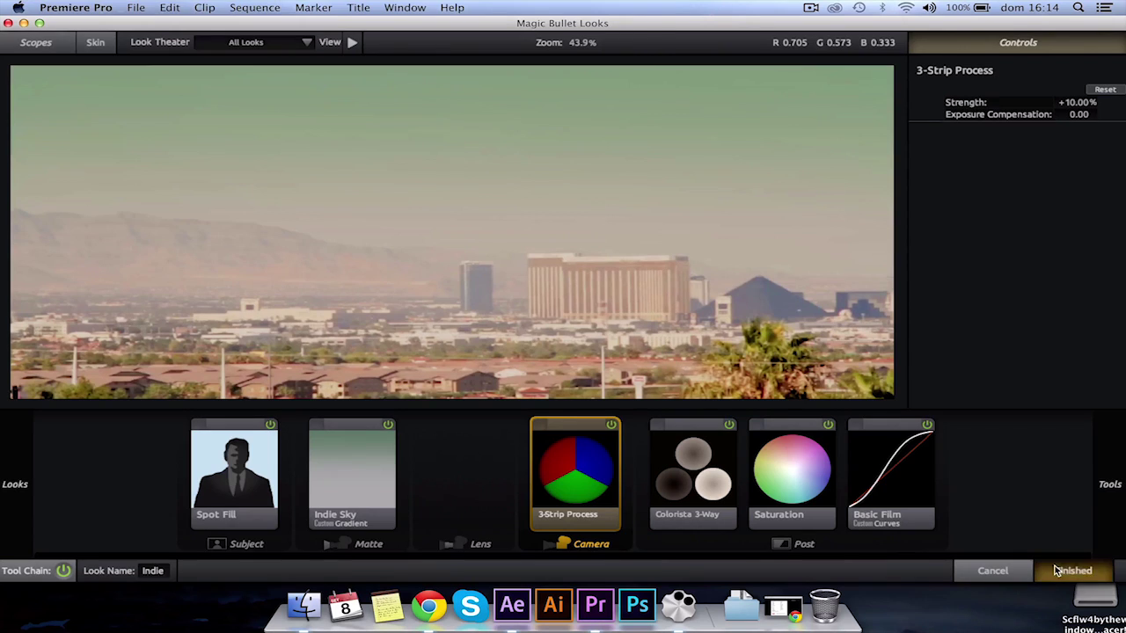